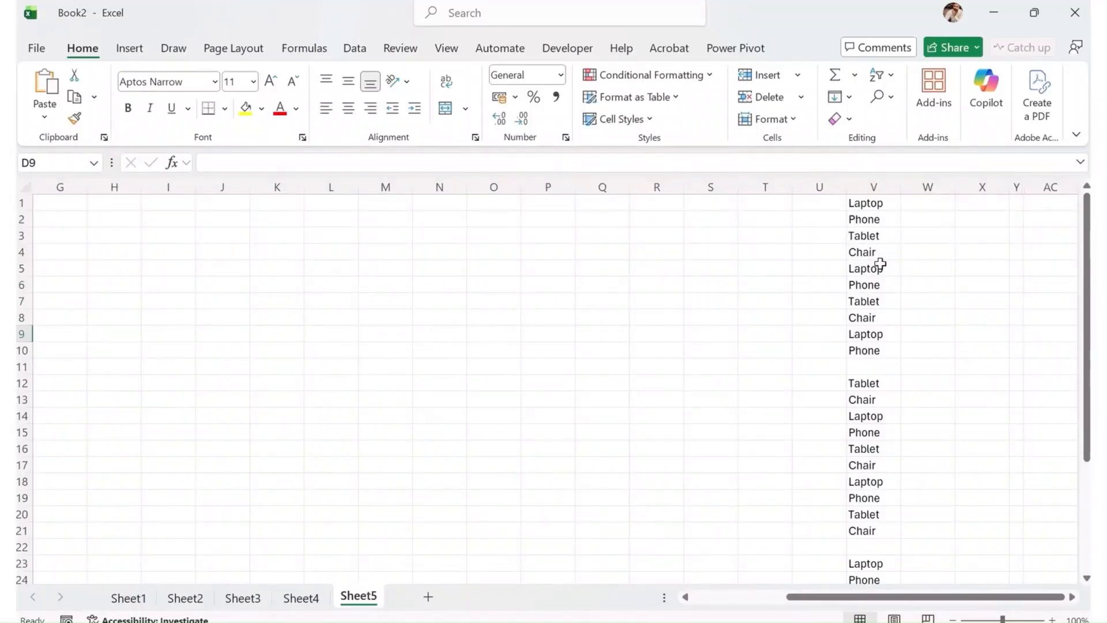
Step: Format the Price values in C2:C5 with the US dollar ($ English) accounting number format
{"action": "scroll", "coordinate": [853, 417], "scroll_direction": "down", "scroll_amount": 7}
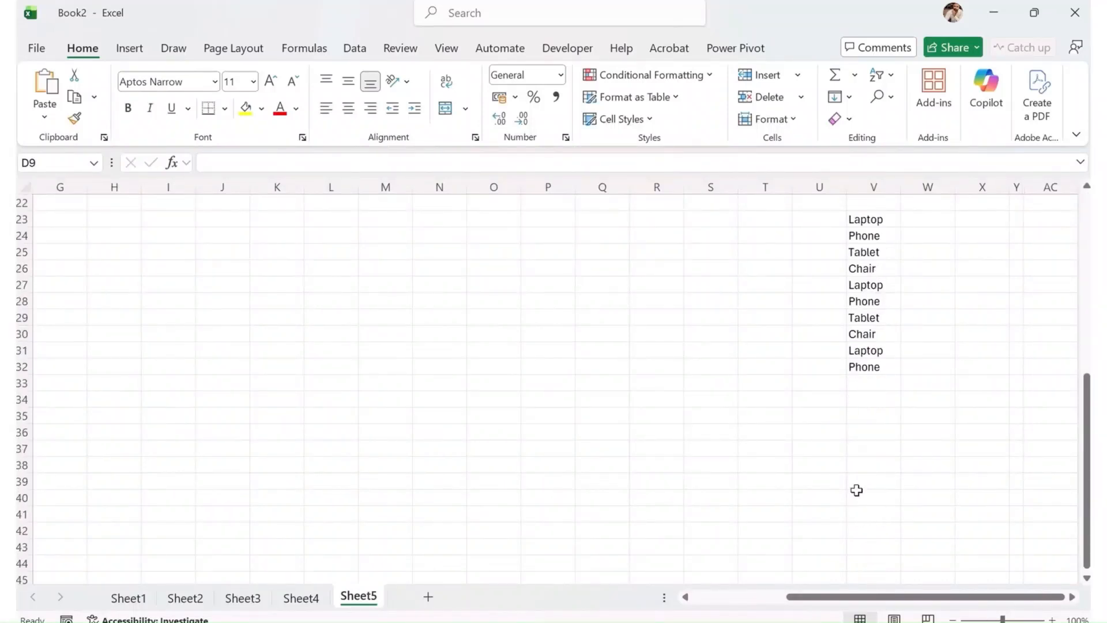
{"action": "left_click_drag", "start_coordinate": [857, 597], "coordinate": [588, 601]}
{"action": "scroll", "coordinate": [229, 304], "scroll_direction": "up", "scroll_amount": 7}
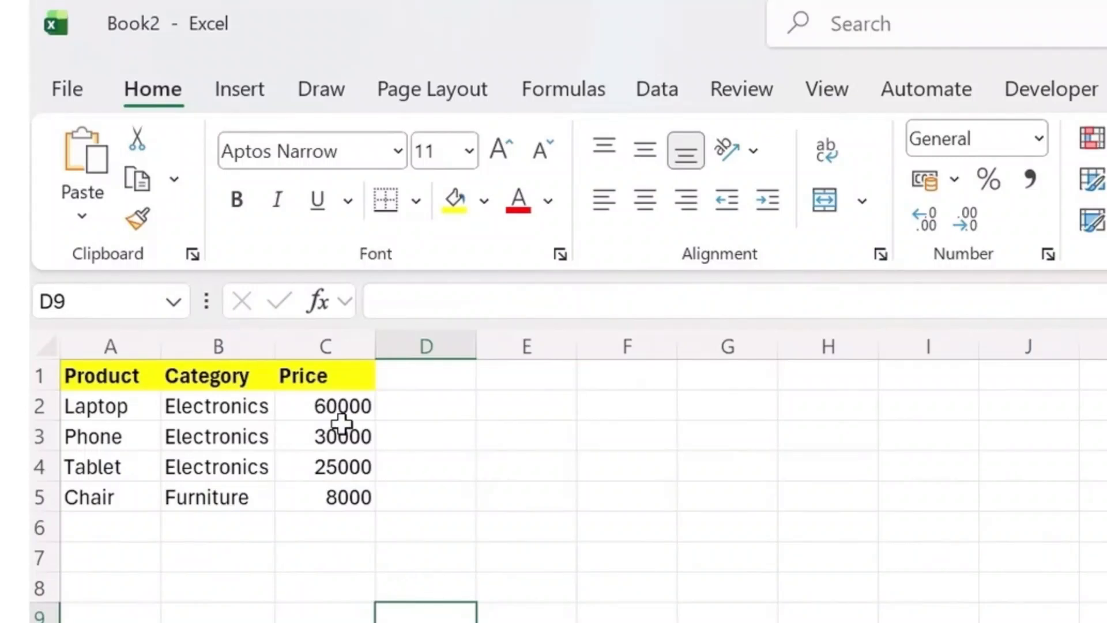
{"action": "left_click_drag", "start_coordinate": [341, 397], "coordinate": [339, 497]}
{"action": "left_click", "coordinate": [861, 203]}
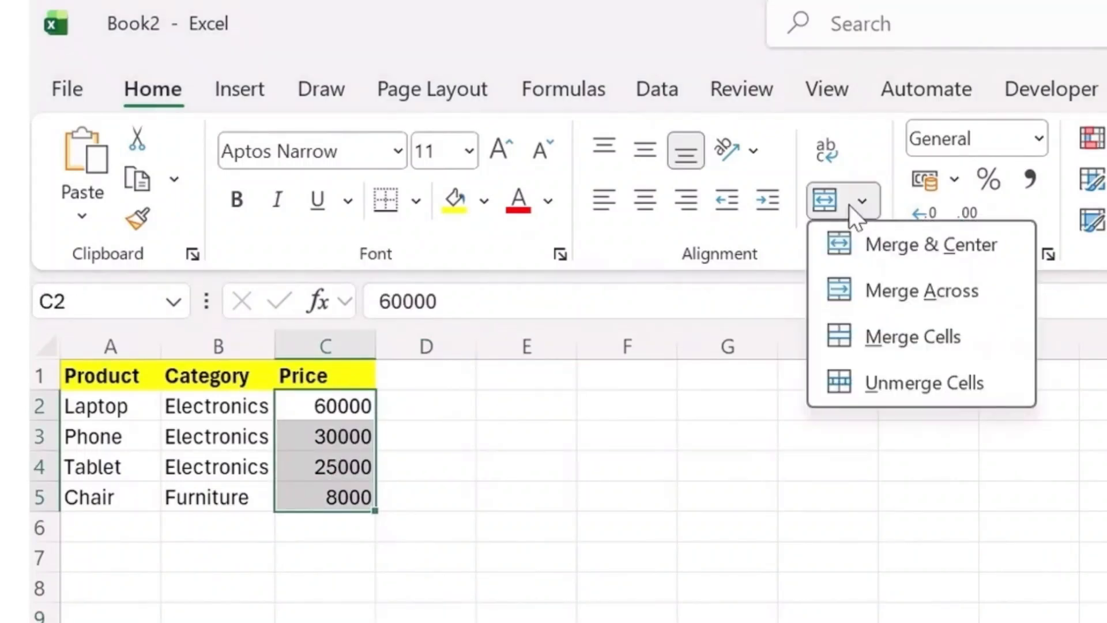
{"action": "left_click", "coordinate": [955, 179]}
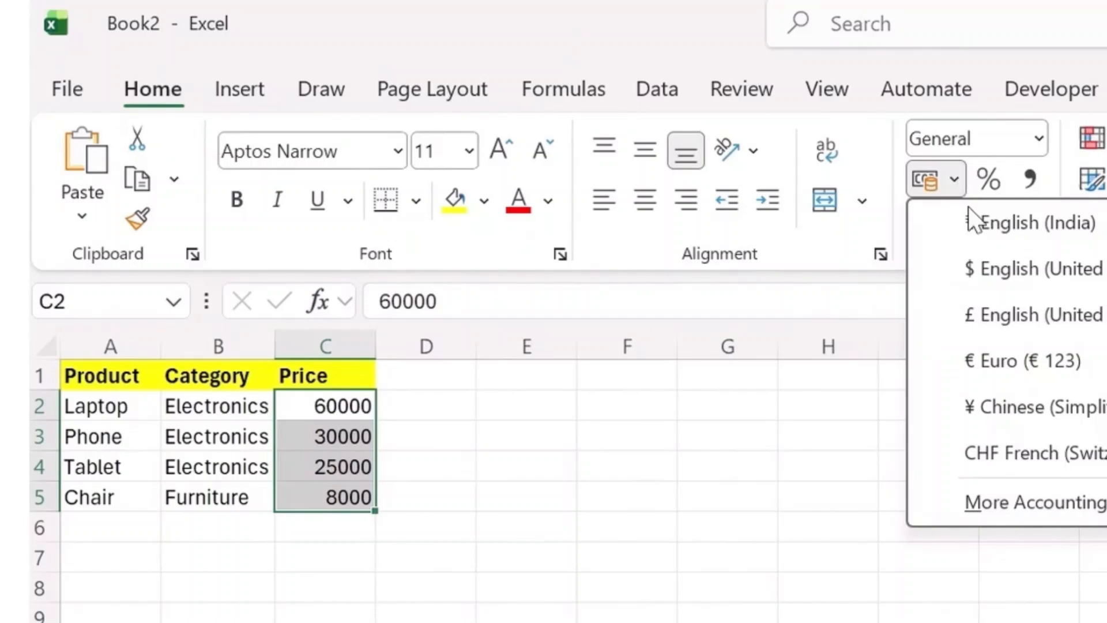
{"action": "left_click", "coordinate": [1007, 283]}
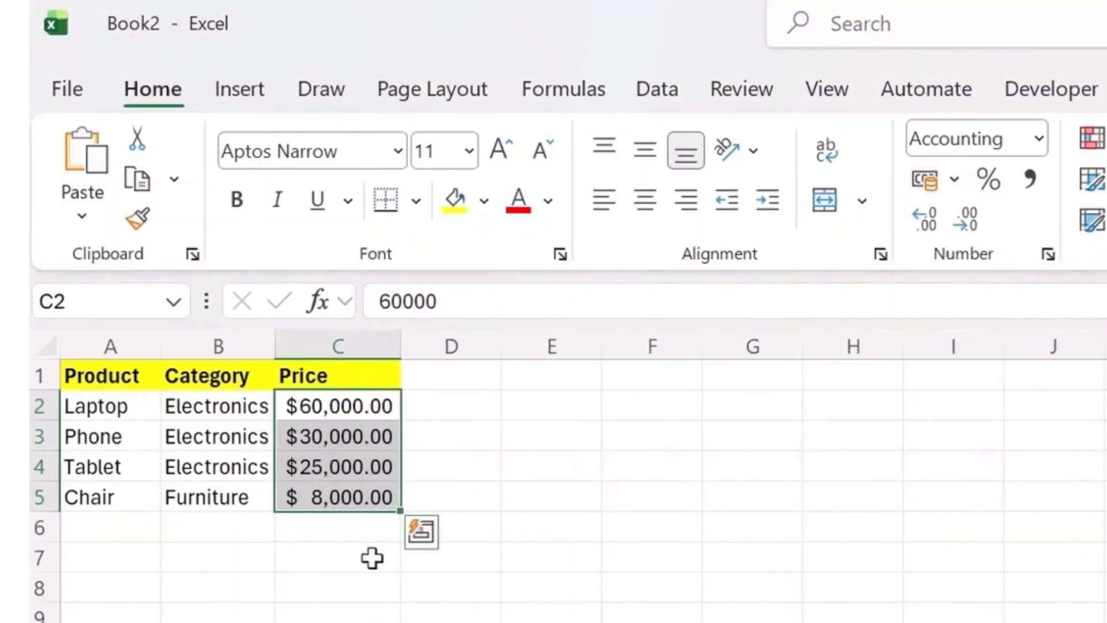
Step: Delete eight empty columns from column H onward, between the price table and the separate product list
{"action": "left_click_drag", "start_coordinate": [1095, 345], "coordinate": [853, 358]}
{"action": "right_click", "coordinate": [852, 349]}
{"action": "key", "text": "Escape"}
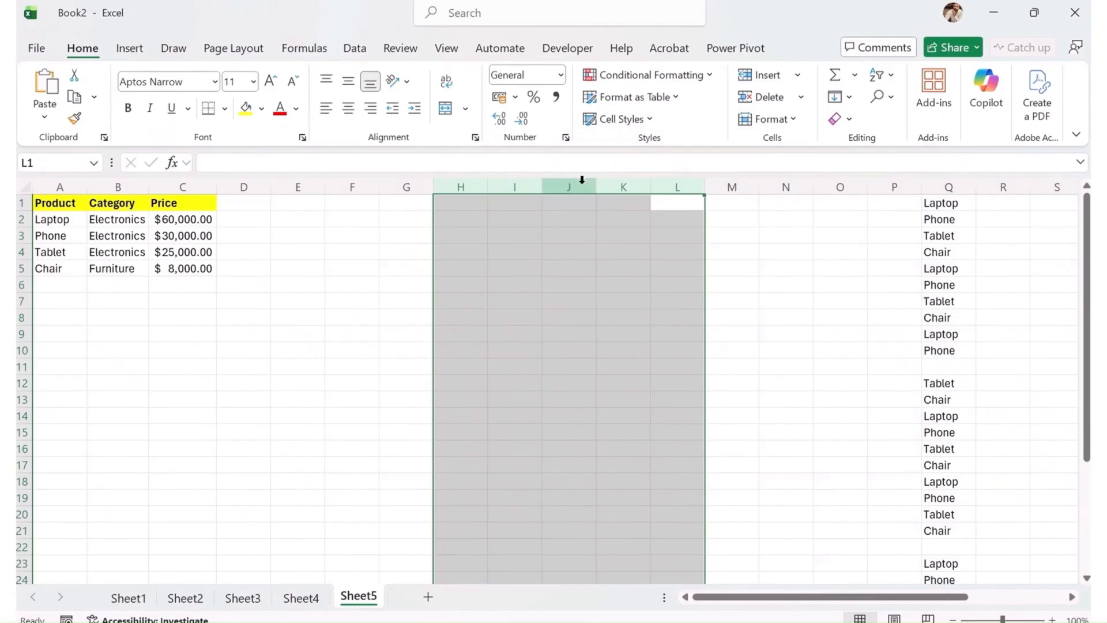
{"action": "left_click_drag", "start_coordinate": [581, 179], "coordinate": [470, 179]}
{"action": "right_click", "coordinate": [467, 182]}
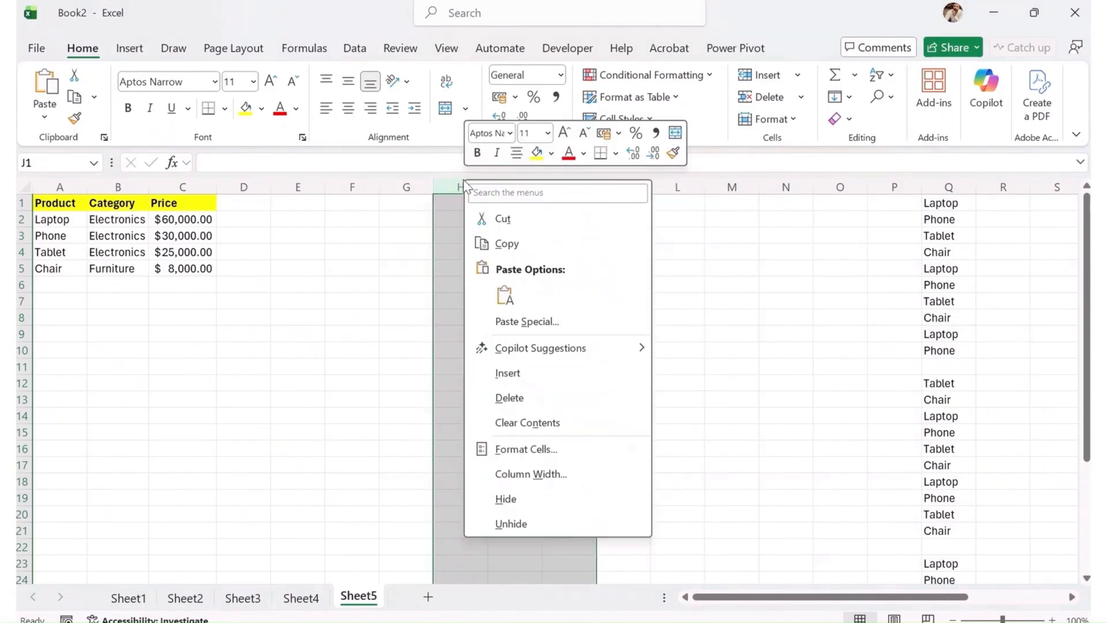
{"action": "left_click", "coordinate": [546, 396]}
{"action": "left_click", "coordinate": [640, 284]}
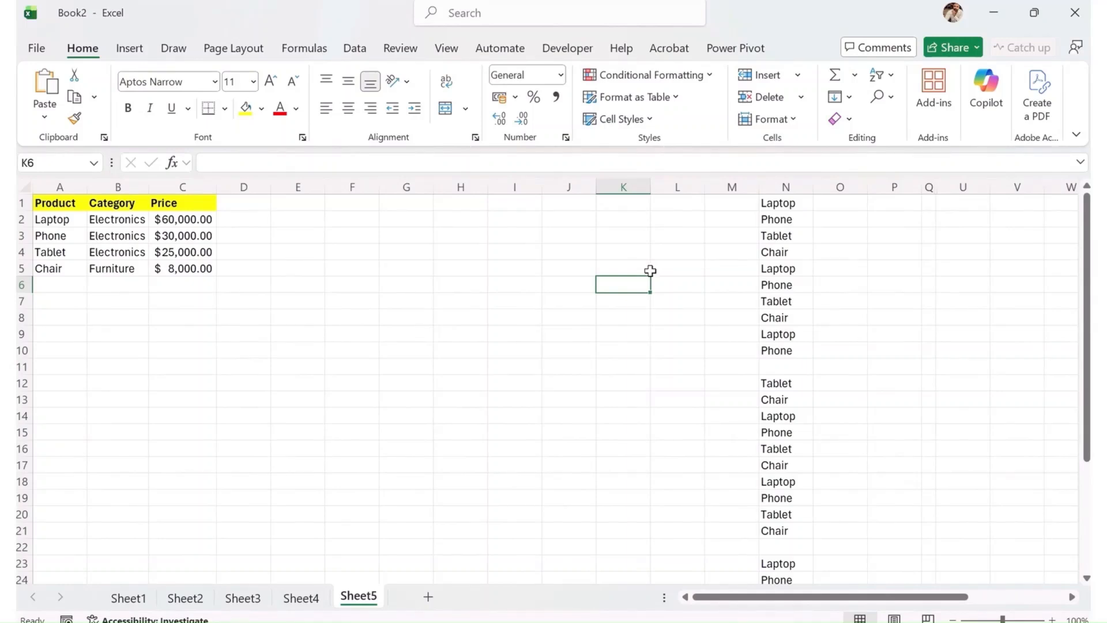
Step: Move the product list from column N of Sheet5 to column A of a new worksheet
{"action": "left_click", "coordinate": [787, 184]}
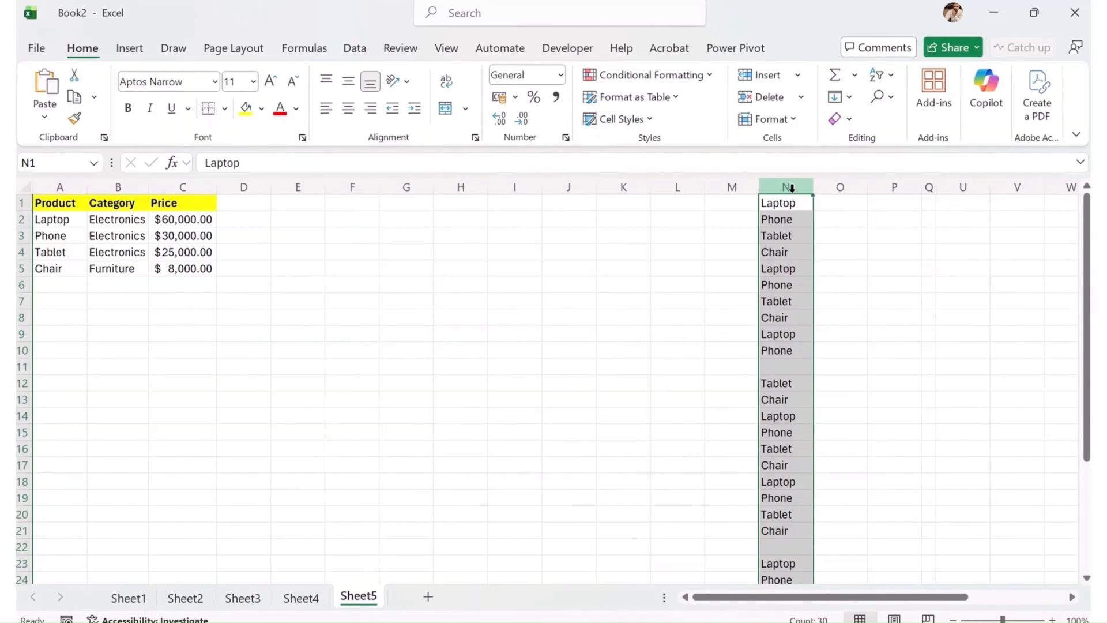
{"action": "left_click", "coordinate": [804, 188]}
{"action": "key", "text": "ctrl+c"}
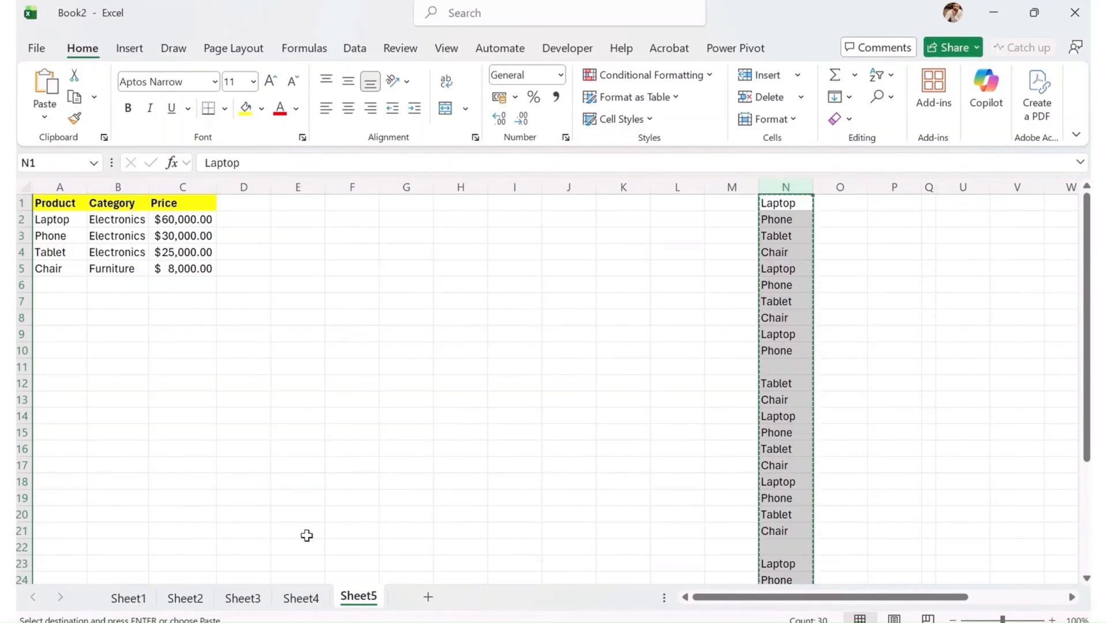
{"action": "left_click", "coordinate": [430, 597]}
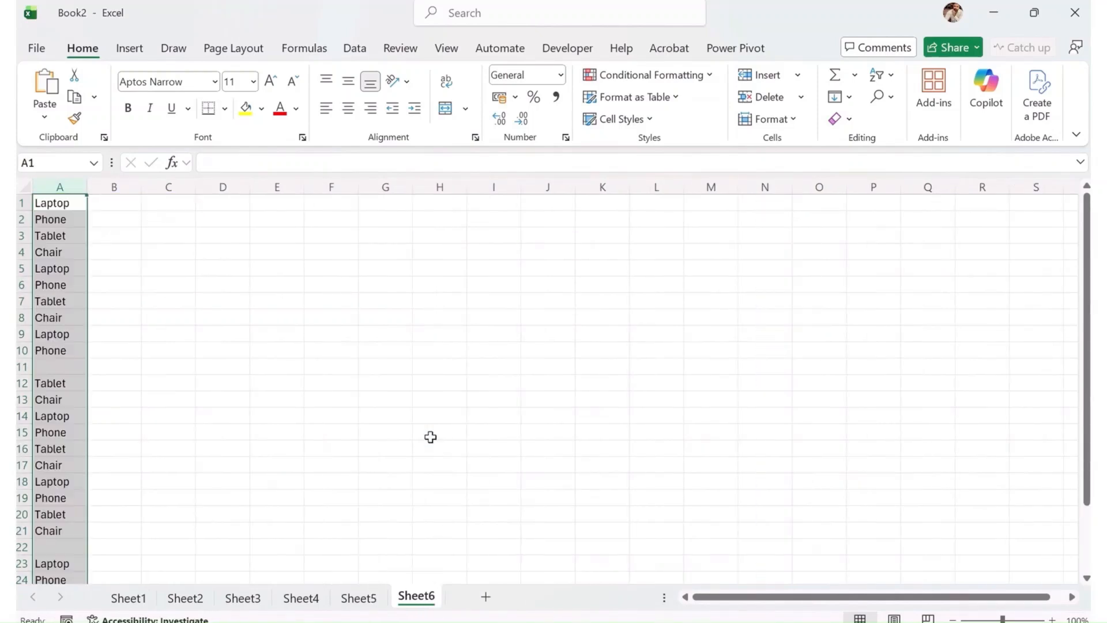
{"action": "key", "text": "ctrl+v"}
Step: Delete the two blank rows that interrupt the product list in column A of Sheet6
{"action": "left_click", "coordinate": [21, 367]}
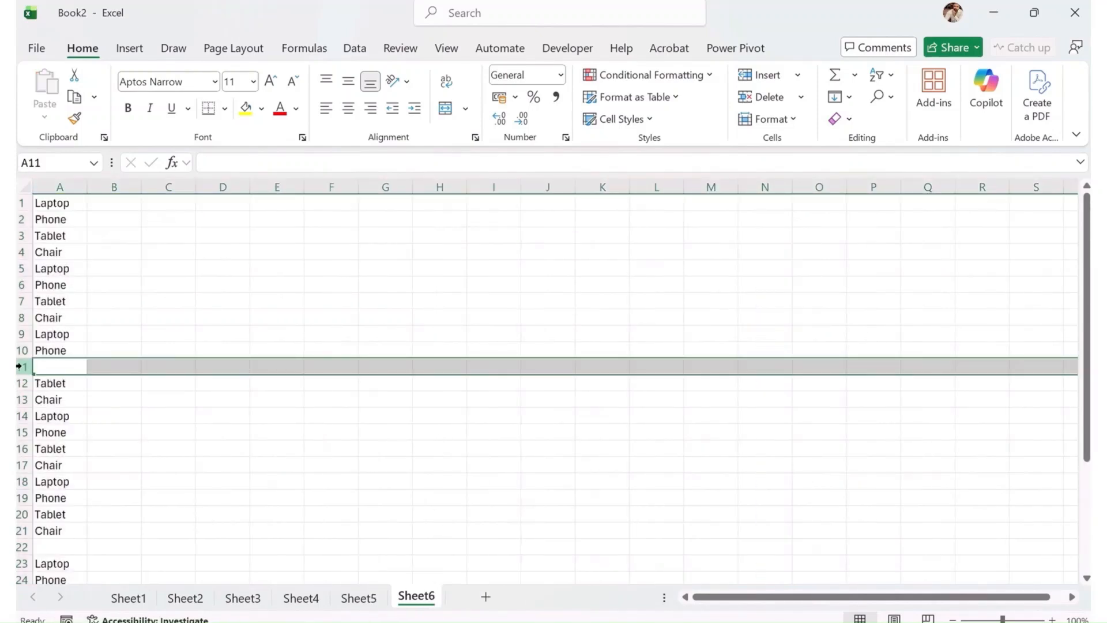
{"action": "key", "text": "ctrl+minus"}
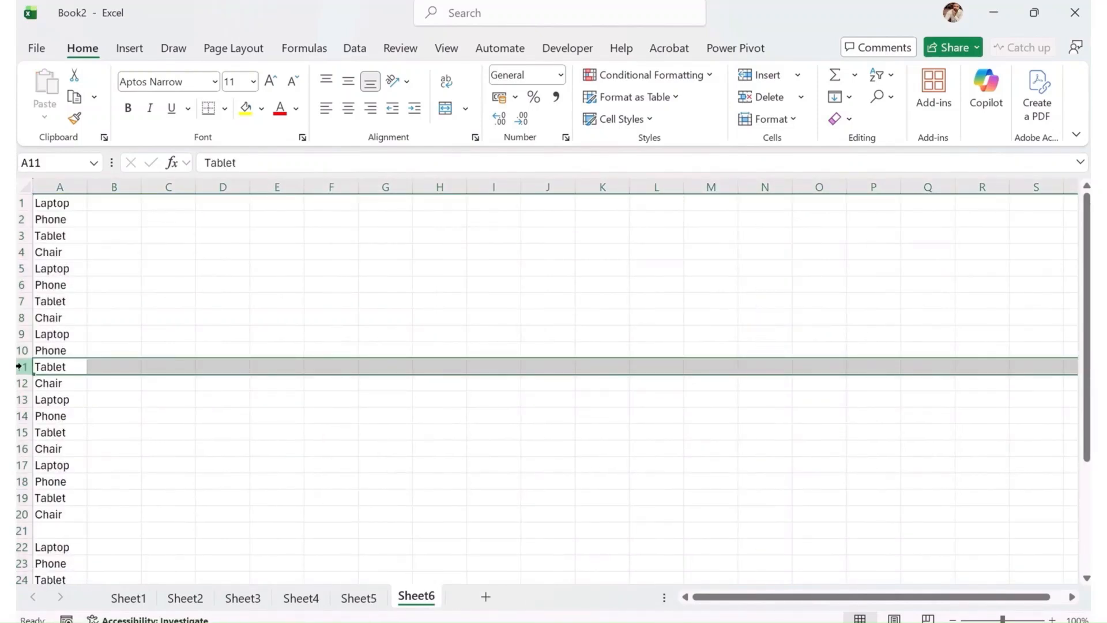
{"action": "left_click", "coordinate": [21, 531]}
{"action": "key", "text": "ctrl+minus"}
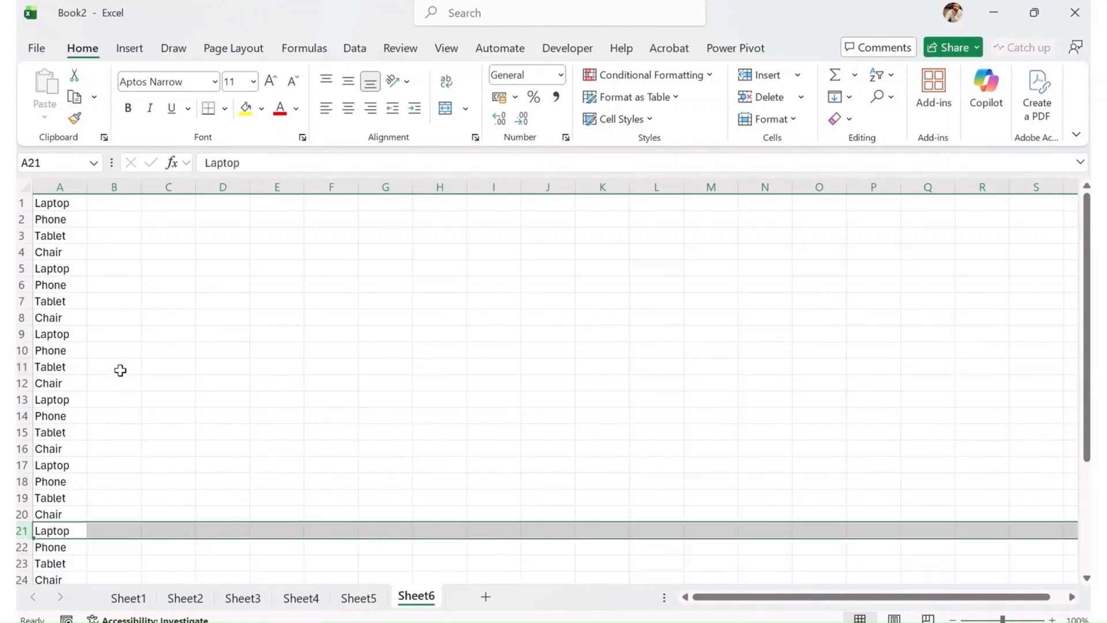
{"action": "scroll", "coordinate": [113, 377], "scroll_direction": "down", "scroll_amount": 1}
{"action": "scroll", "coordinate": [107, 346], "scroll_direction": "up", "scroll_amount": 1}
Step: Check the Category and Price columns on Sheet5, and start an XLOOKUP formula in B1 of Sheet6 with A1 as lookup value
{"action": "left_click", "coordinate": [115, 202]}
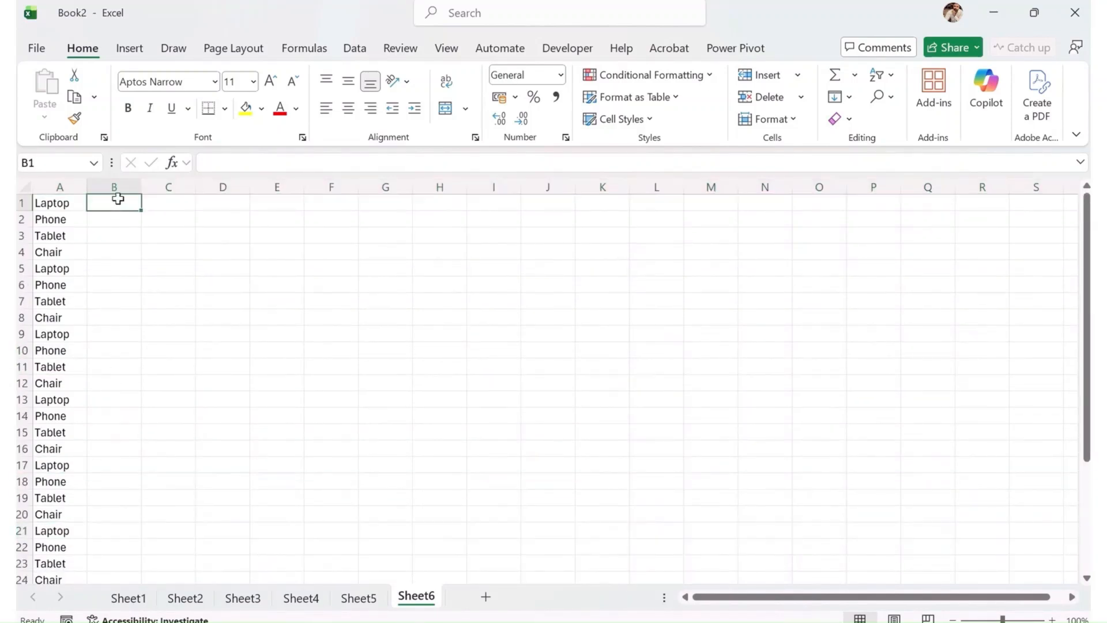
{"action": "left_click", "coordinate": [383, 599]}
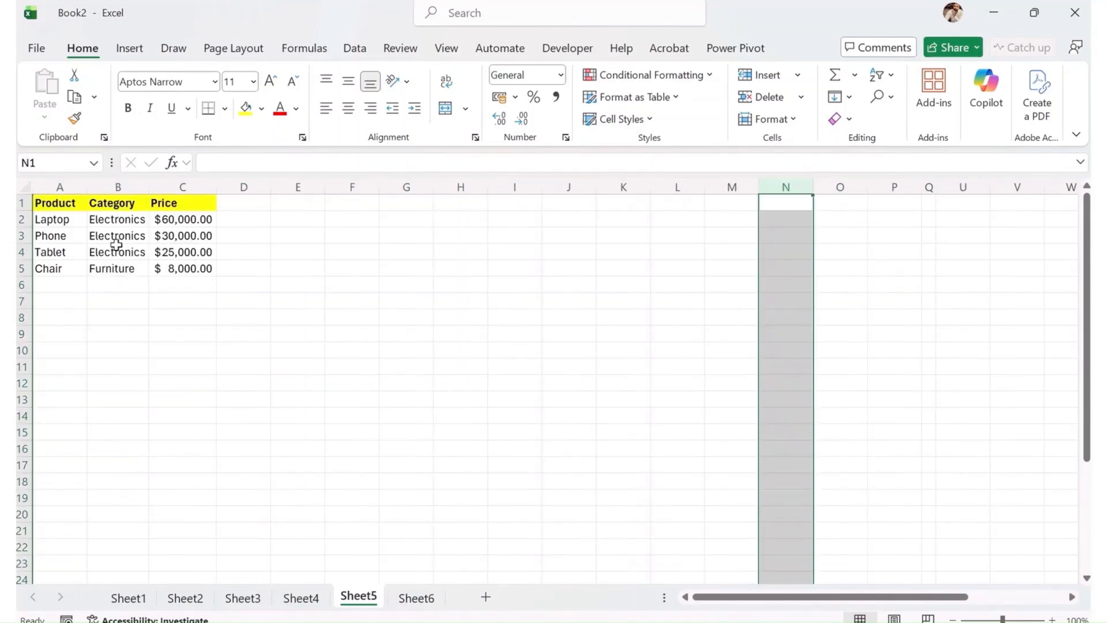
{"action": "left_click", "coordinate": [132, 186]}
{"action": "left_click", "coordinate": [173, 186]}
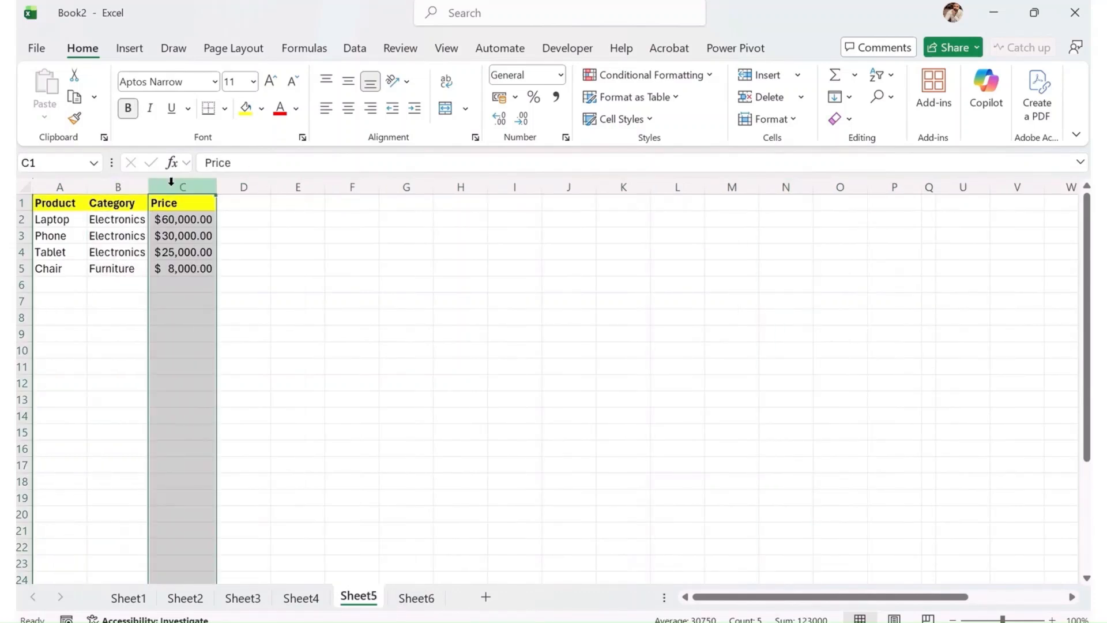
{"action": "left_click", "coordinate": [409, 598]}
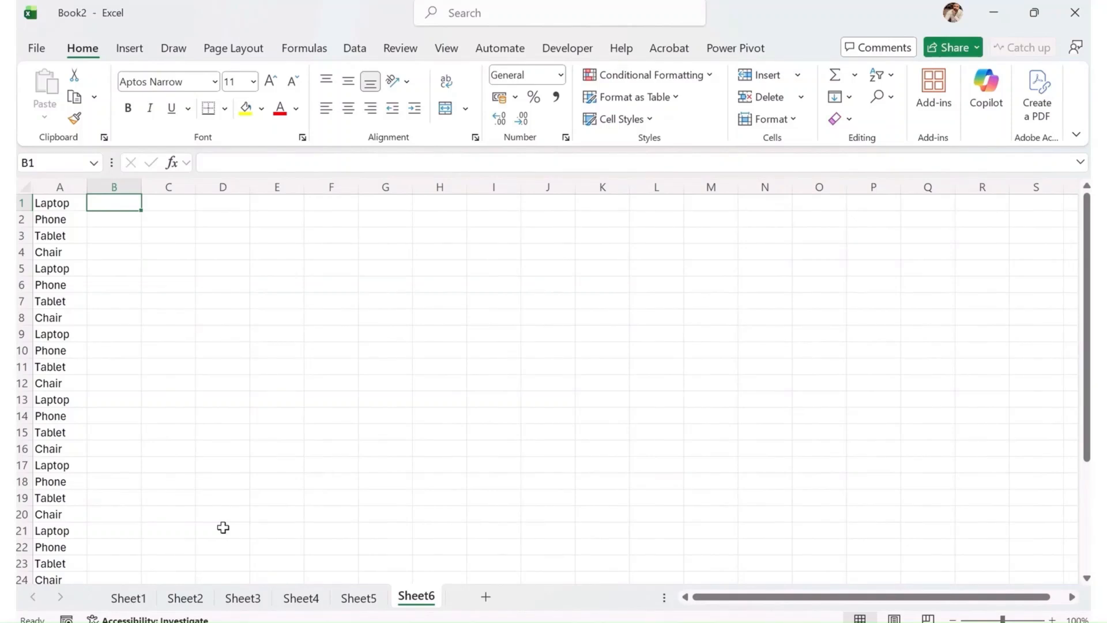
{"action": "type", "text": "="}
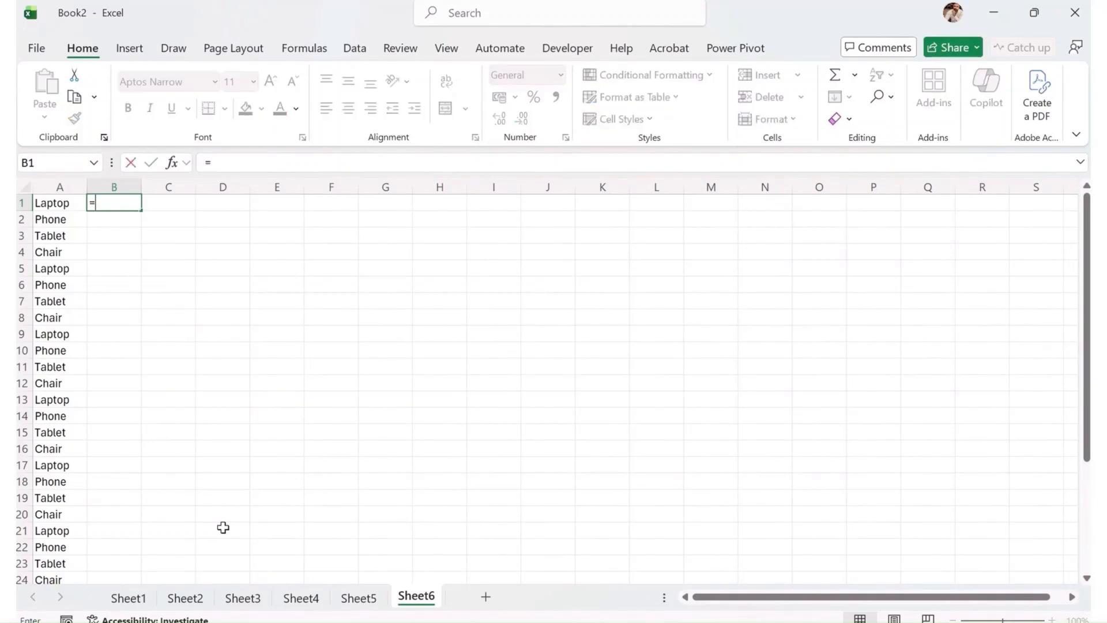
{"action": "type", "text": "xl"}
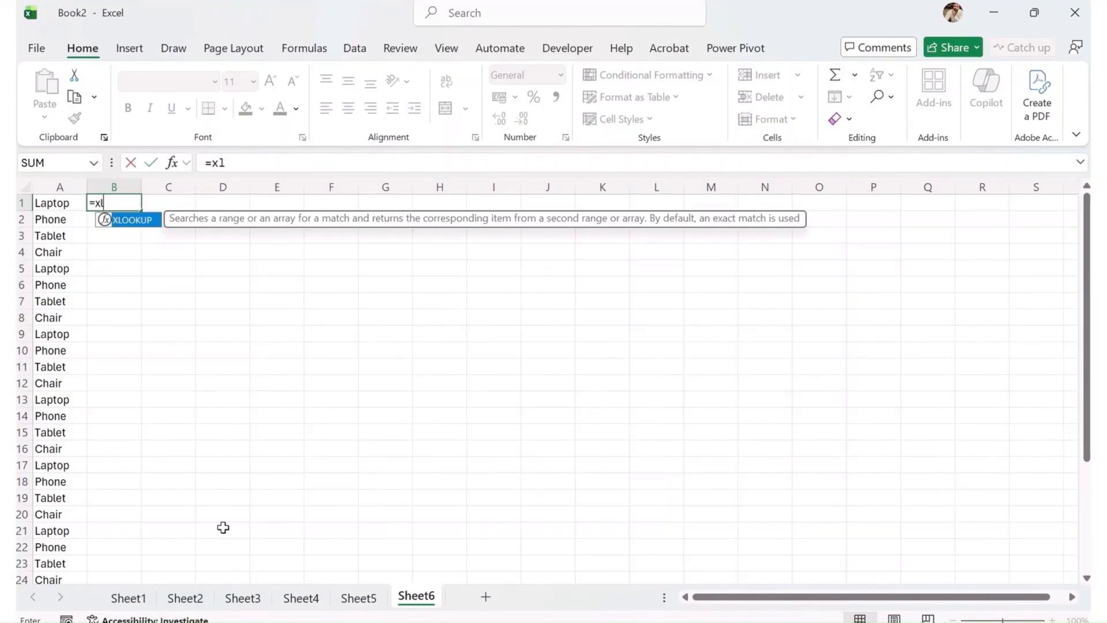
{"action": "key", "text": "Tab"}
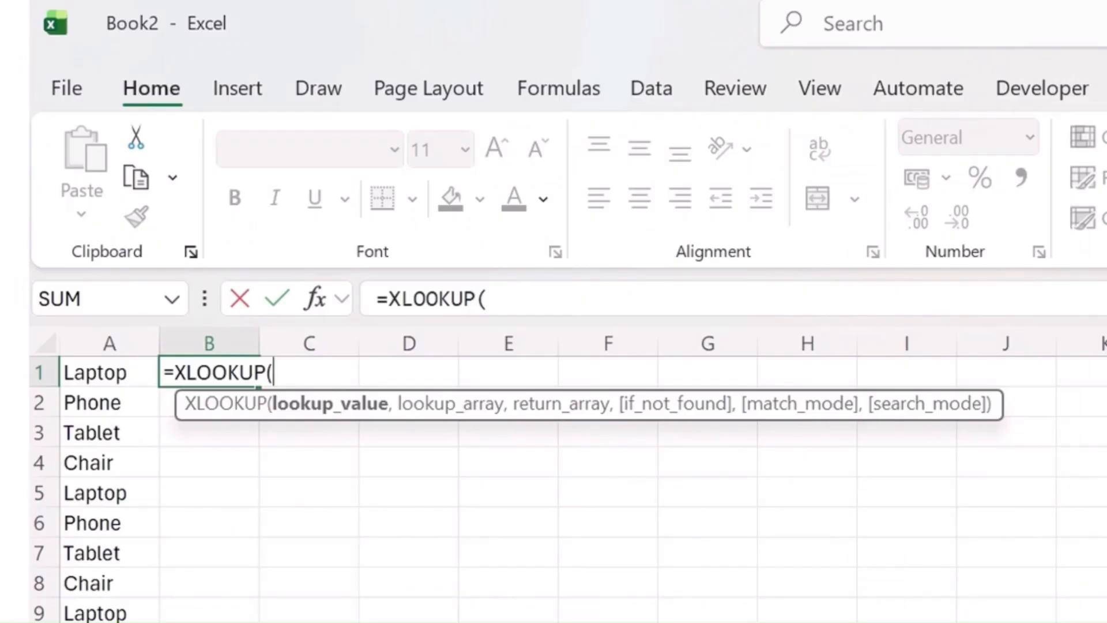
{"action": "key", "text": "Left"}
{"action": "type", "text": ","}
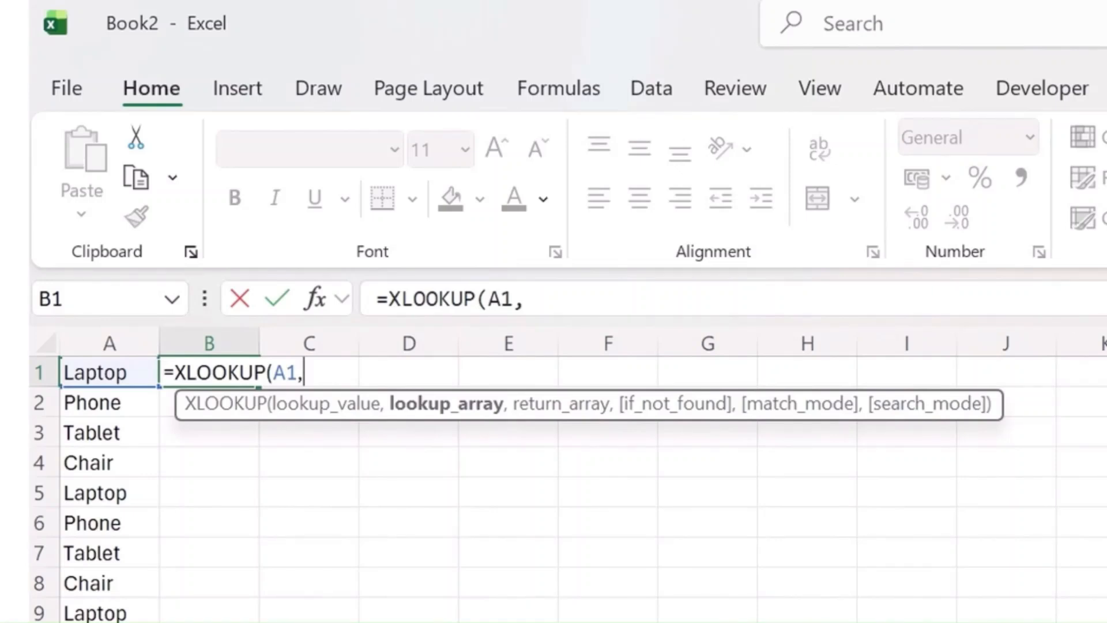
Step: Set the XLOOKUP's lookup array to Sheet5!A2:A5 and its return array to Sheet5!B2:B5
{"action": "key", "text": "ctrl+Page_Down"}
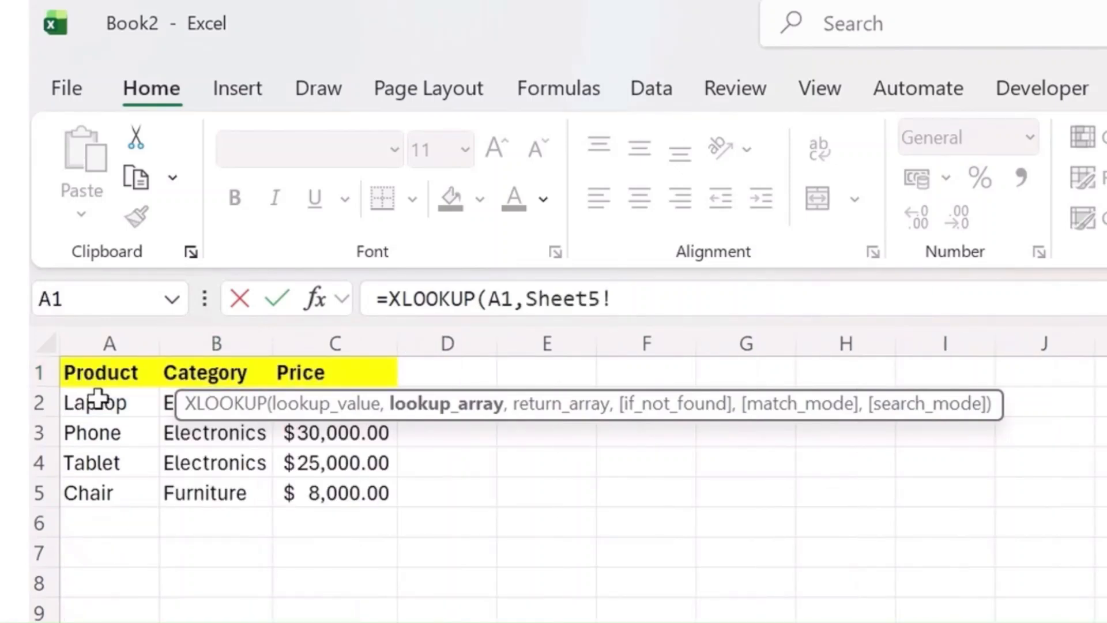
{"action": "left_click", "coordinate": [101, 399]}
{"action": "left_click_drag", "start_coordinate": [102, 399], "coordinate": [91, 480]}
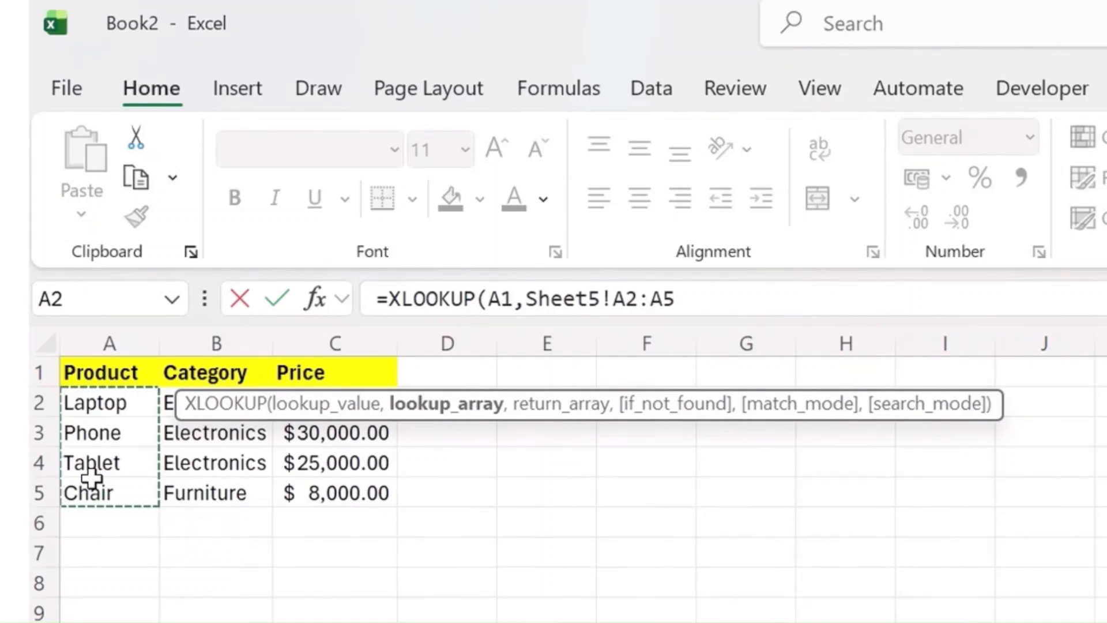
{"action": "type", "text": ","}
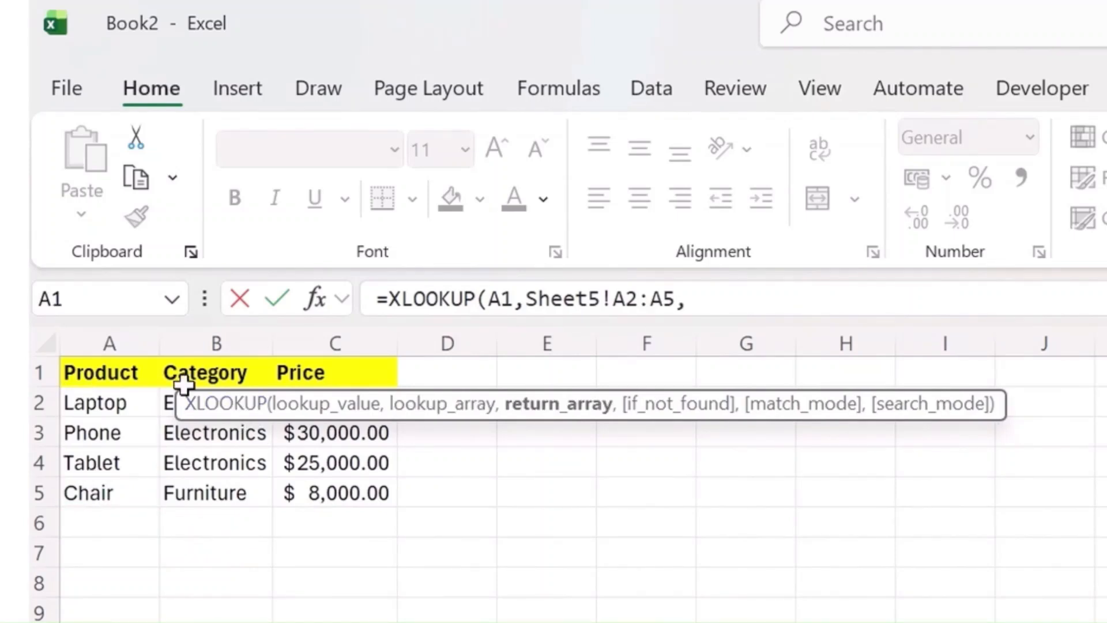
{"action": "left_click_drag", "start_coordinate": [169, 396], "coordinate": [178, 490]}
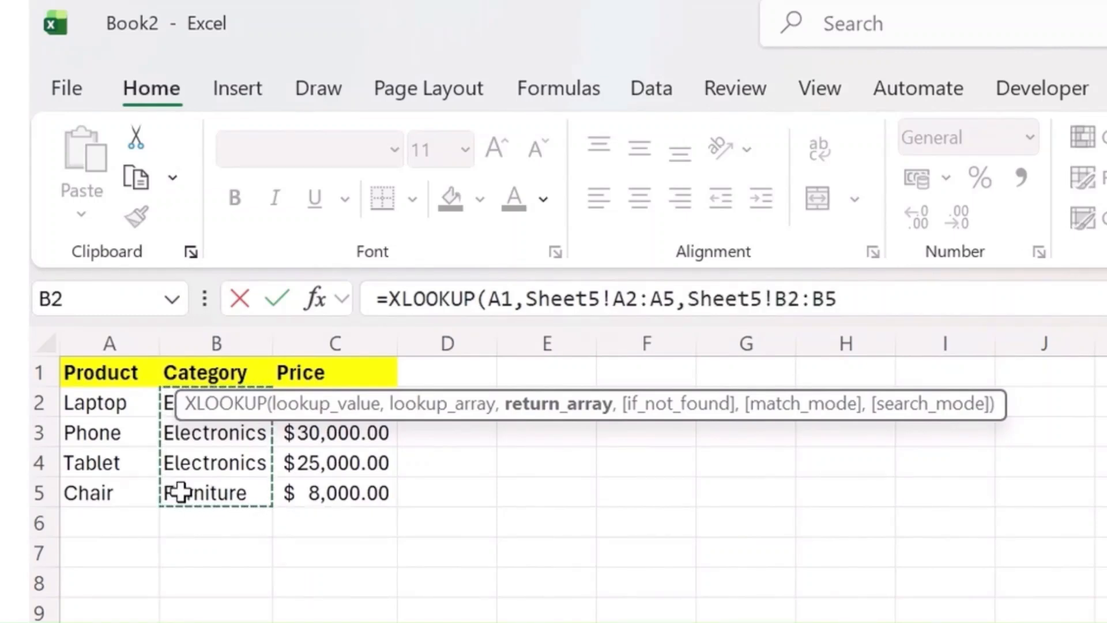
Step: Add "Please validate" as the XLOOKUP's if-not-found text and enter the completed formula in B1
{"action": "type", "text": ","}
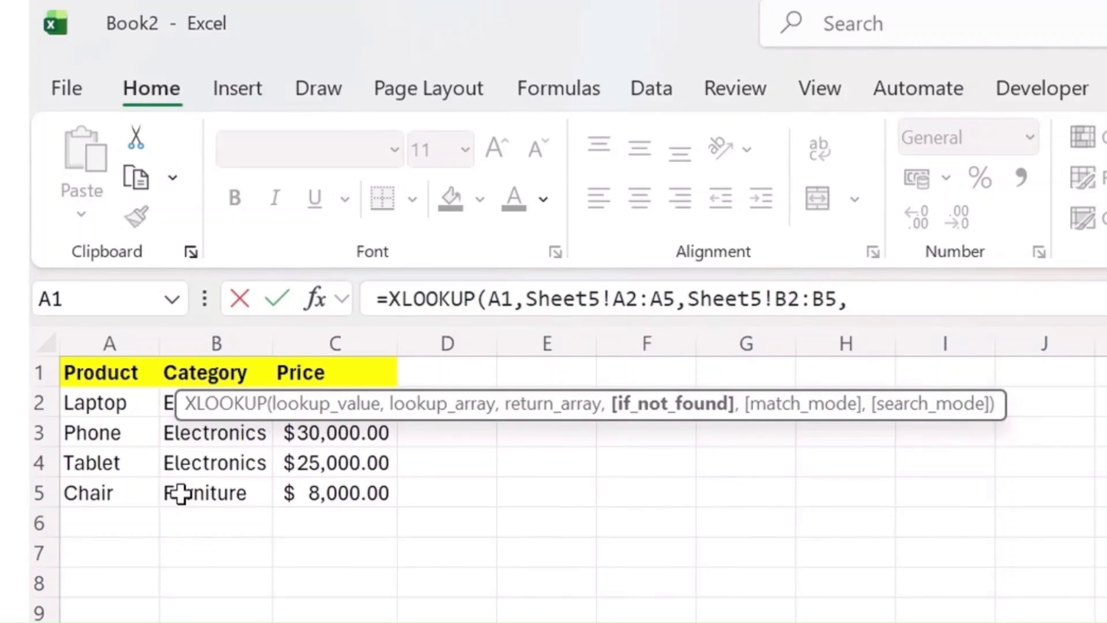
{"action": "type", "text": "\"Please"}
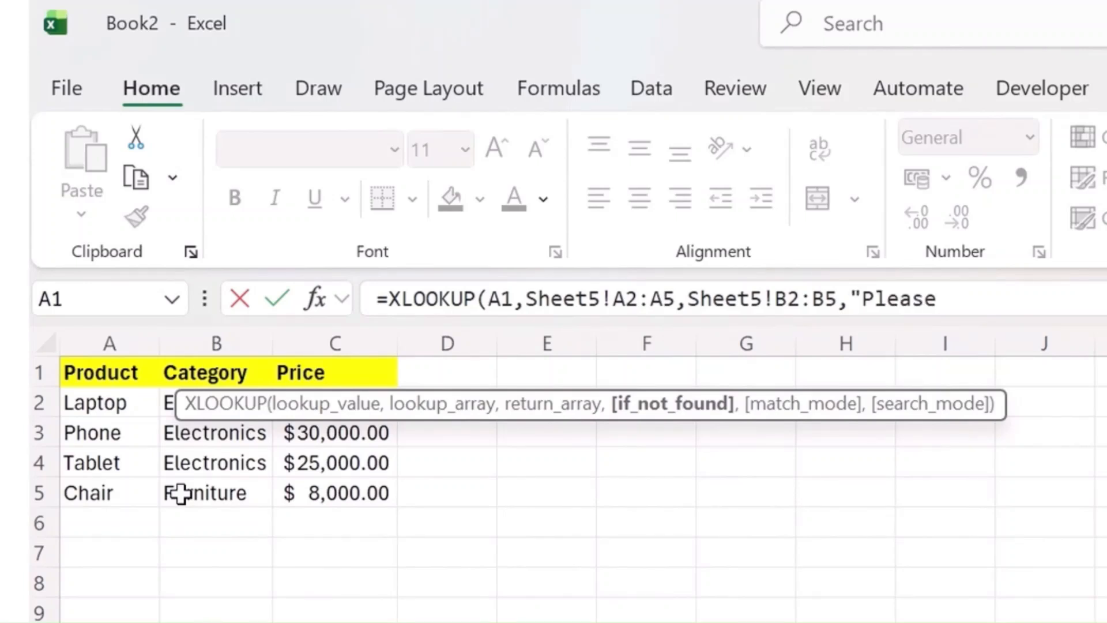
{"action": "type", "text": " validate"}
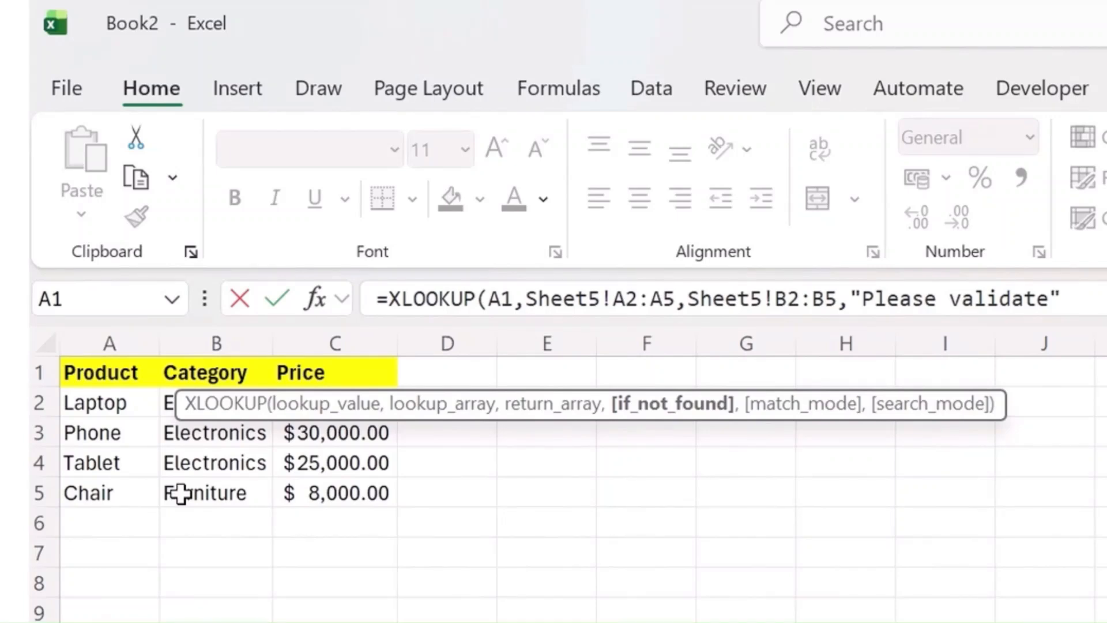
{"action": "type", "text": ")"}
{"action": "key", "text": "Return"}
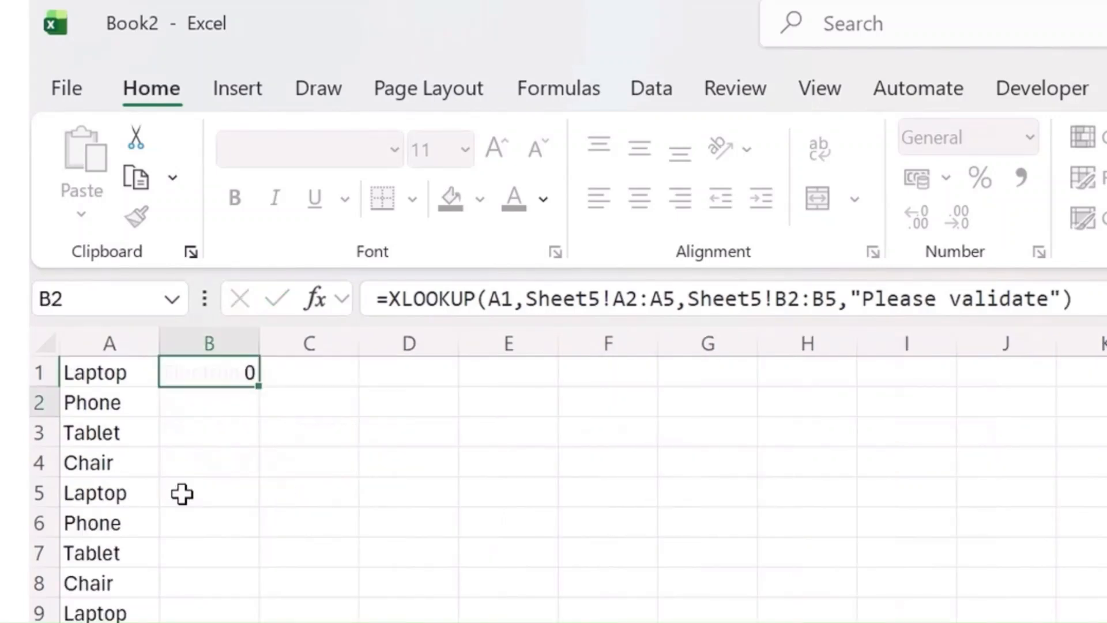
Step: Fill the XLOOKUP formula from B1 down to B30, alongside the last product in column A
{"action": "key", "text": "Left"}
{"action": "key", "text": "ctrl+Down"}
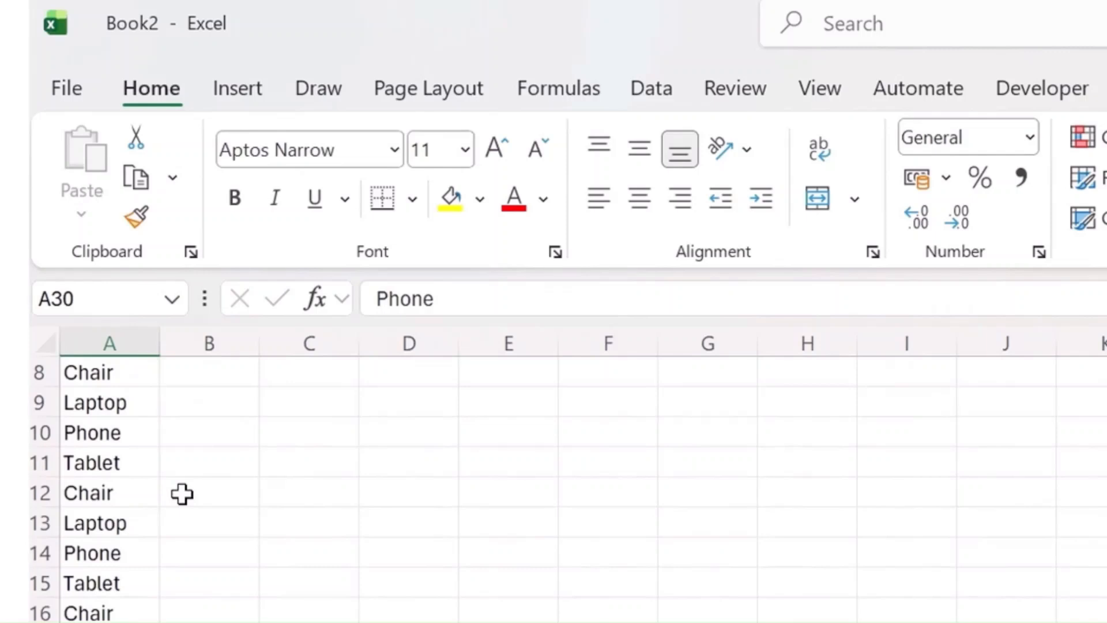
{"action": "key", "text": "Right"}
{"action": "key", "text": "ctrl+shift+Down"}
{"action": "key", "text": "ctrl+Up"}
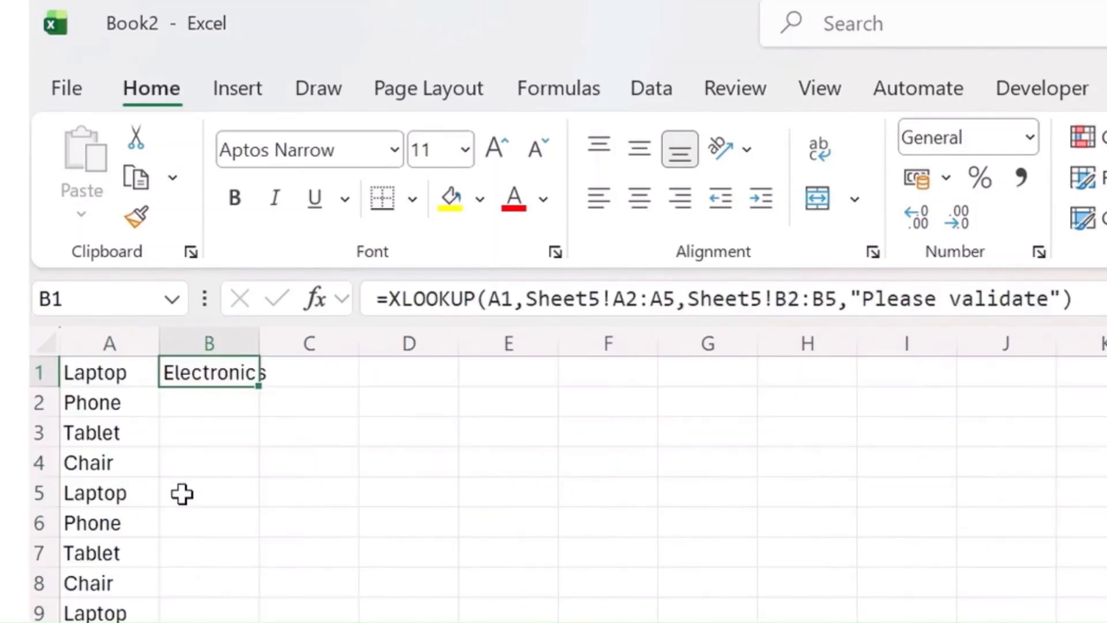
{"action": "key", "text": "Left"}
{"action": "key", "text": "ctrl+Down"}
{"action": "key", "text": "Right"}
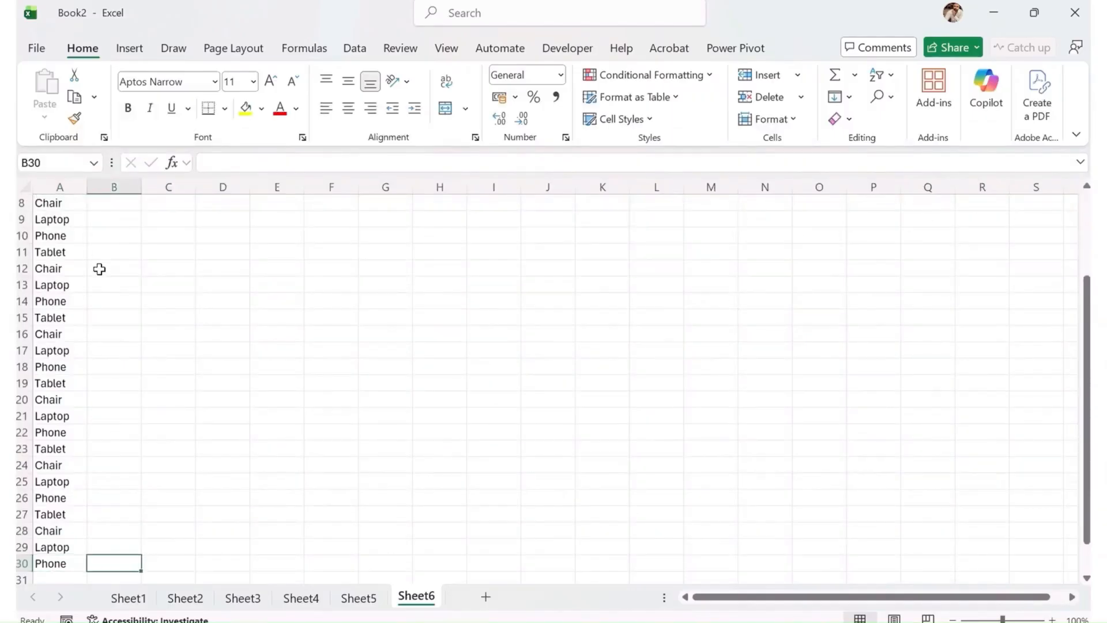
{"action": "key", "text": "ctrl+shift+Up"}
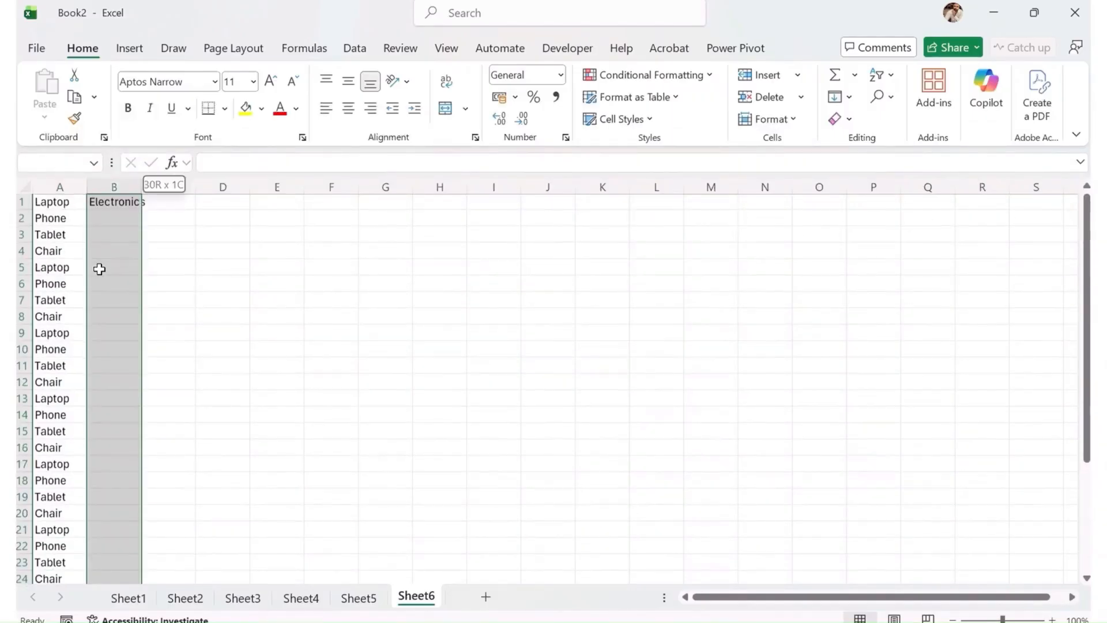
{"action": "key", "text": "ctrl+d"}
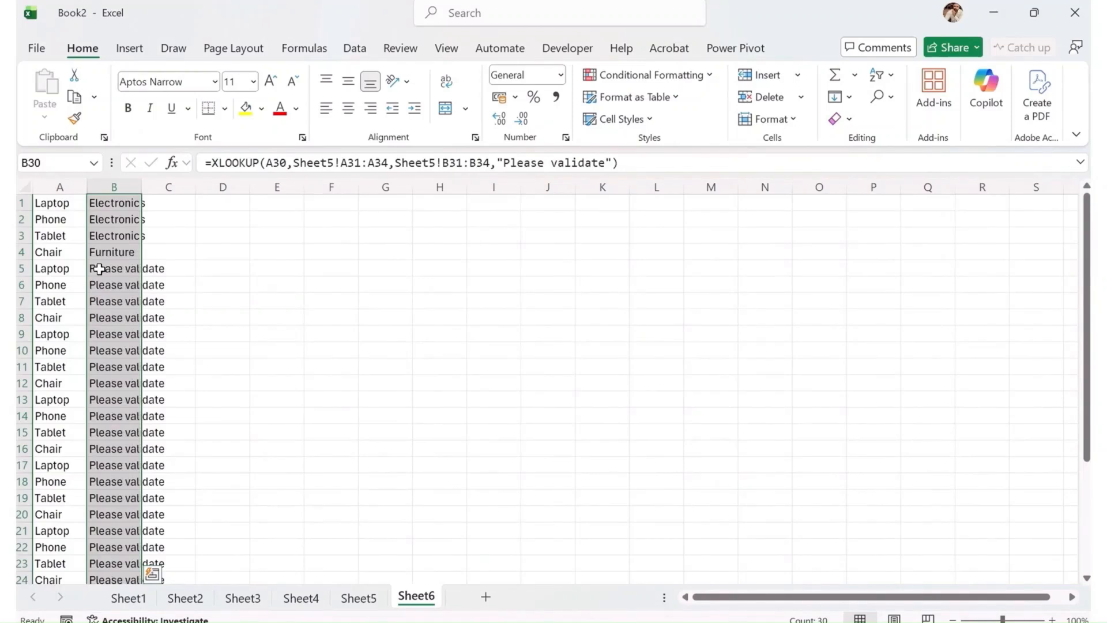
Step: Fit column B's width to its contents and check the filled XLOOKUP formulas in B5 and B10 and down to the last row
{"action": "left_click_drag", "start_coordinate": [139, 189], "coordinate": [139, 189]}
{"action": "double_click", "coordinate": [139, 189]}
{"action": "left_click", "coordinate": [127, 267]}
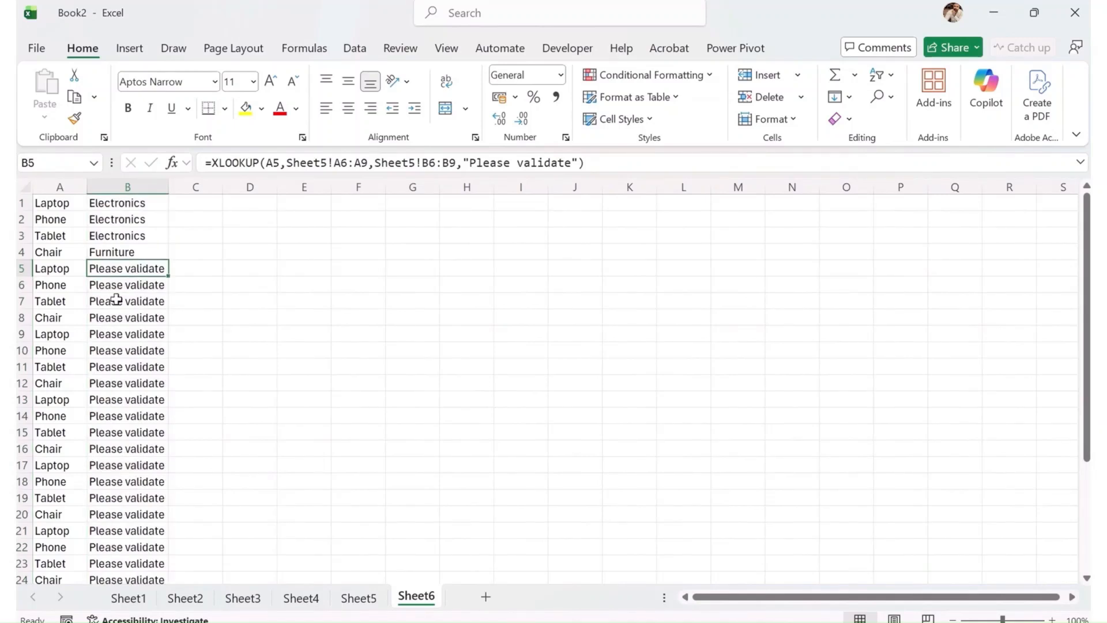
{"action": "left_click", "coordinate": [114, 350]}
{"action": "scroll", "coordinate": [113, 472], "scroll_direction": "down", "scroll_amount": 3}
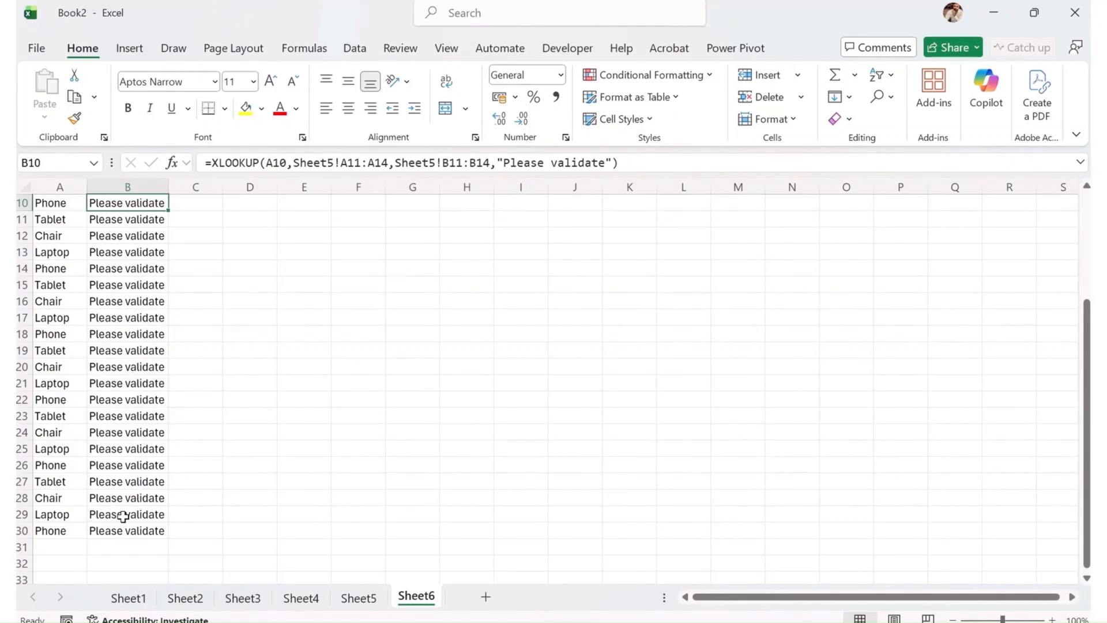
{"action": "scroll", "coordinate": [123, 516], "scroll_direction": "up", "scroll_amount": 3}
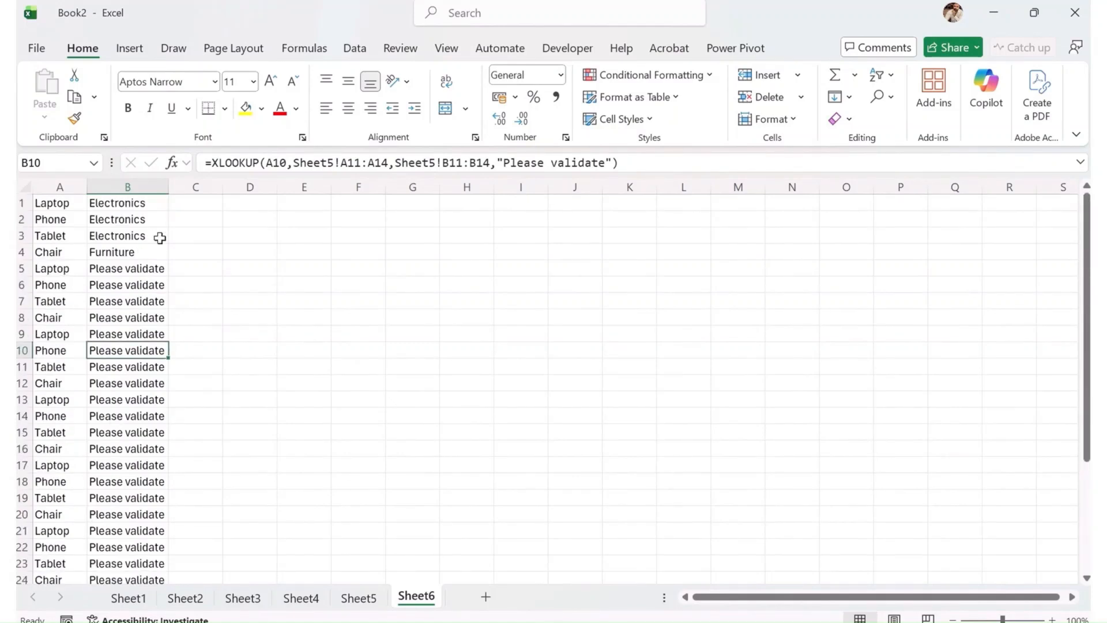
{"action": "left_click", "coordinate": [136, 272]}
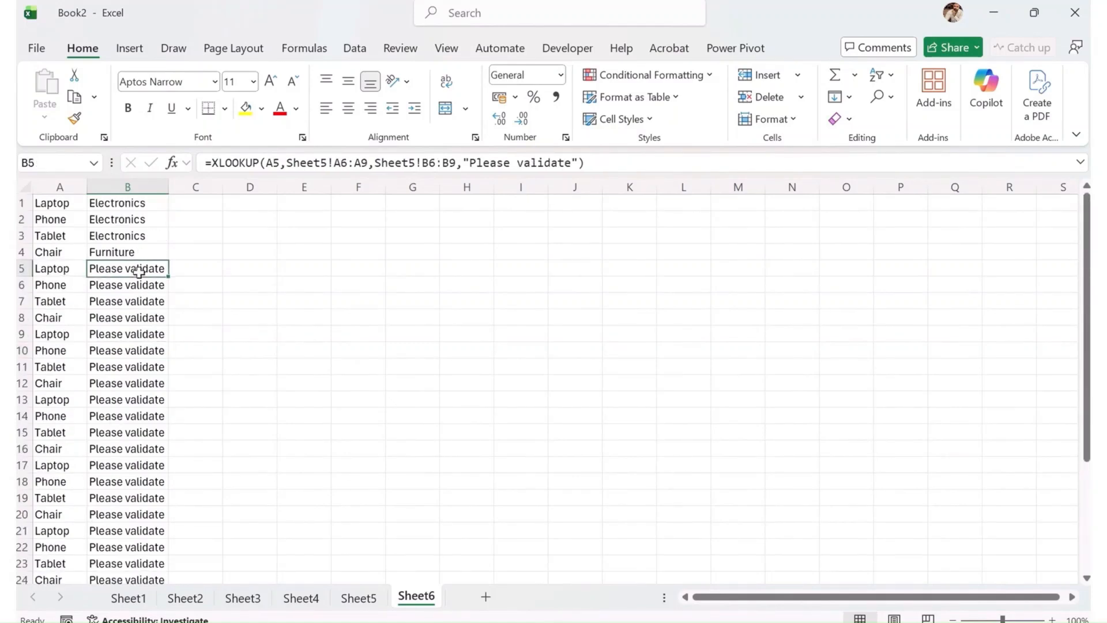
{"action": "left_click", "coordinate": [630, 169]}
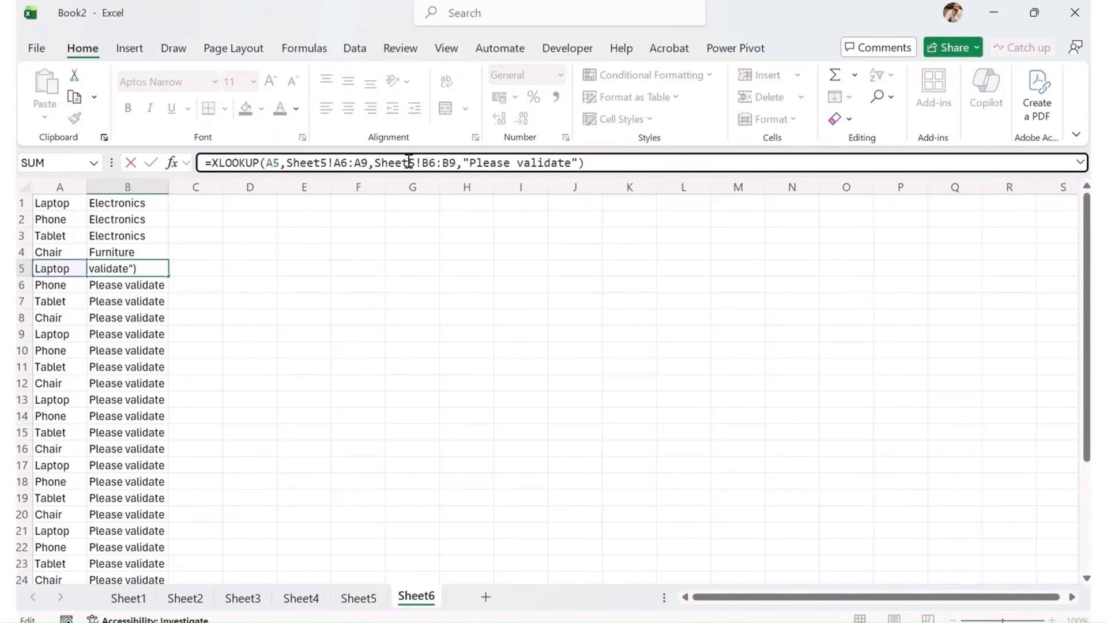
{"action": "key", "text": "Escape"}
Step: Make the lookup array in B1's XLOOKUP formula absolute as Sheet5!$A$2:$A$5
{"action": "left_click", "coordinate": [152, 204]}
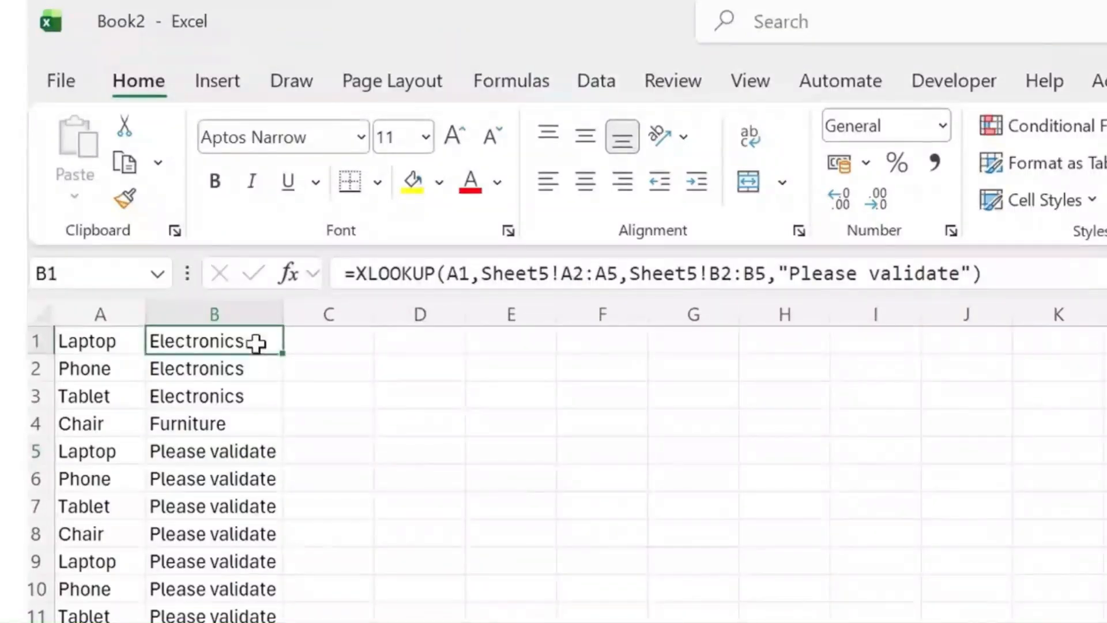
{"action": "double_click", "coordinate": [571, 273]}
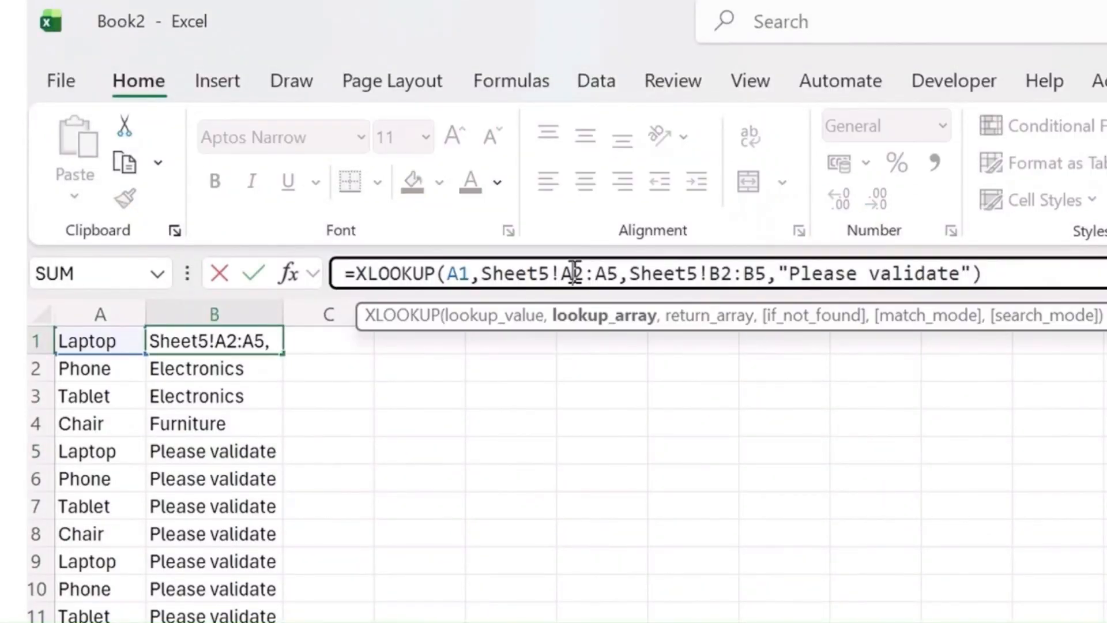
{"action": "key", "text": "shift+Right"}
{"action": "key", "text": "shift+Right"}
{"action": "key", "text": "shift+Right"}
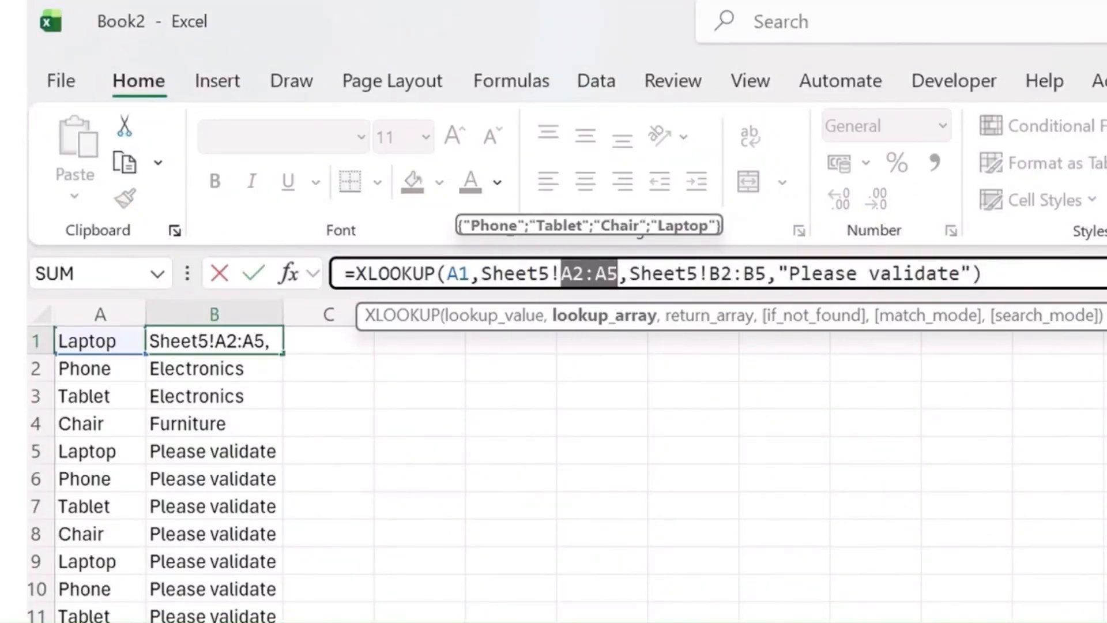
{"action": "key", "text": "F4"}
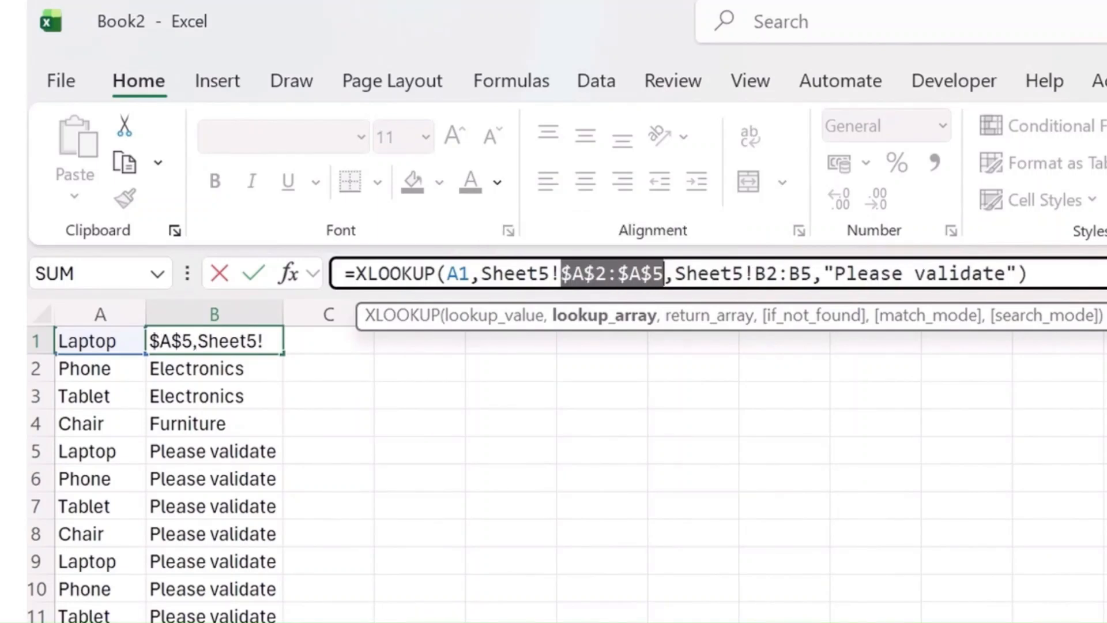
{"action": "key", "text": "Return"}
Step: Make the return array in B1's XLOOKUP formula absolute as Sheet5!$B$2:$B$5
{"action": "key", "text": "Up"}
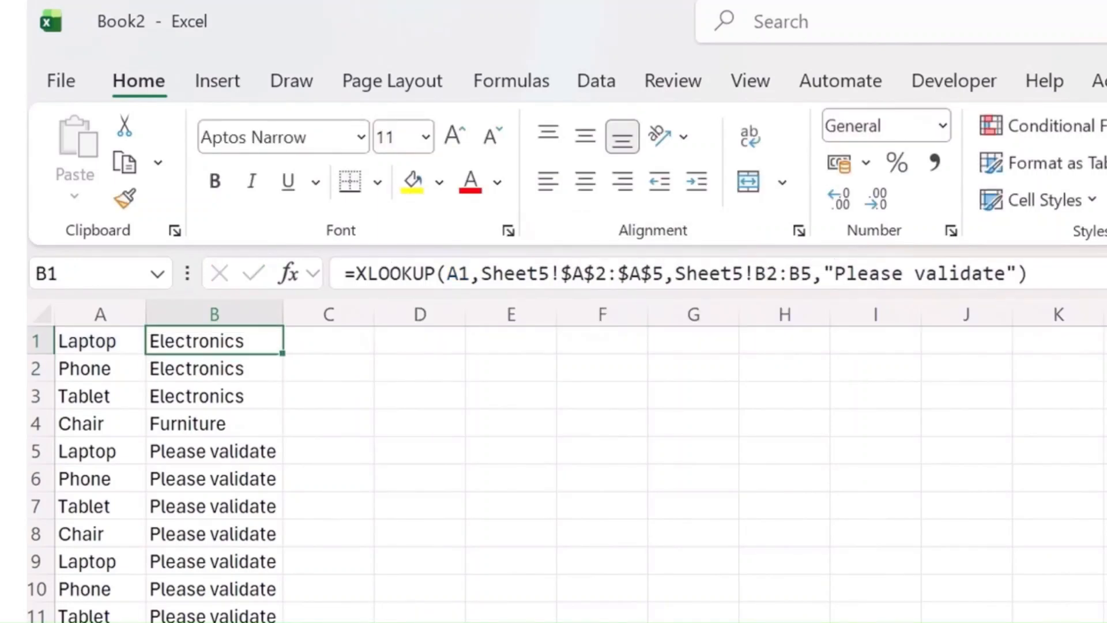
{"action": "left_click_drag", "start_coordinate": [758, 271], "coordinate": [811, 273]}
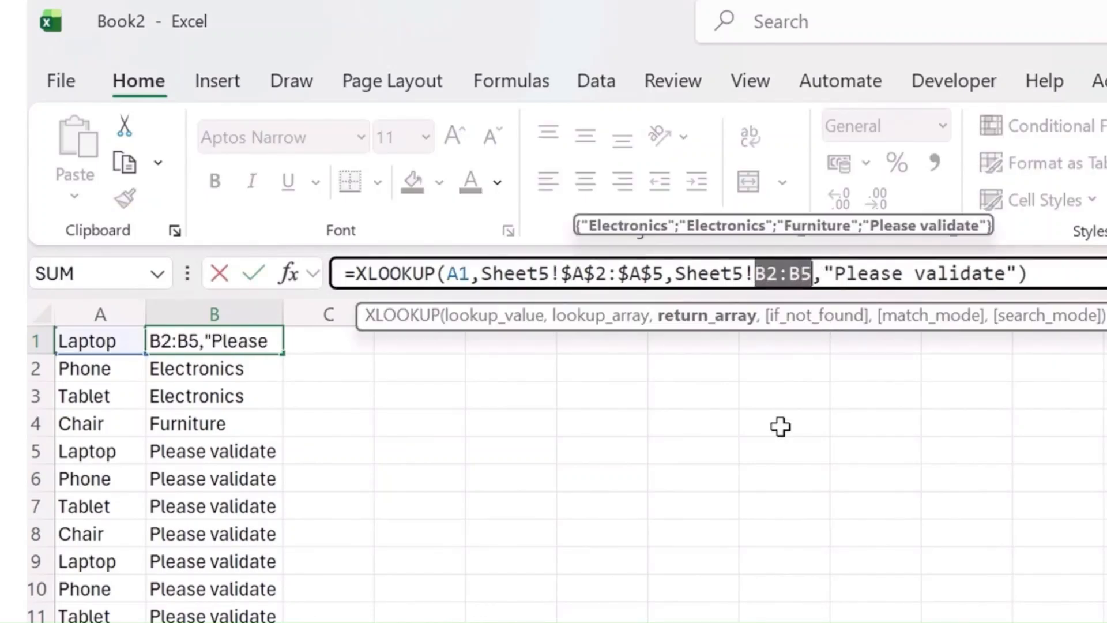
{"action": "key", "text": "F4"}
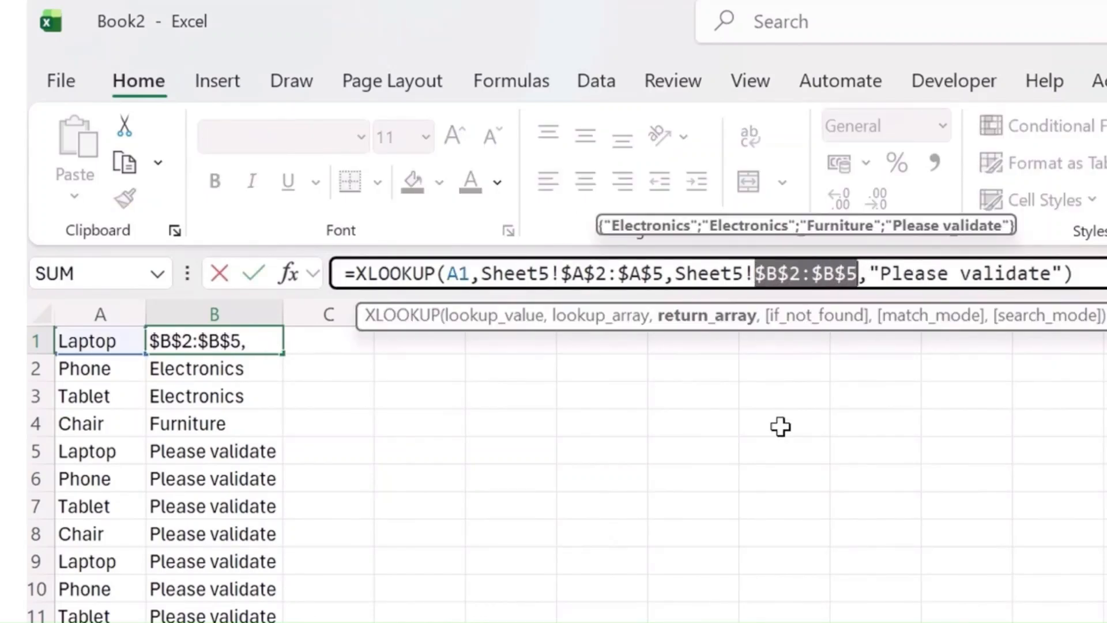
{"action": "key", "text": "Return"}
{"action": "key", "text": "Up"}
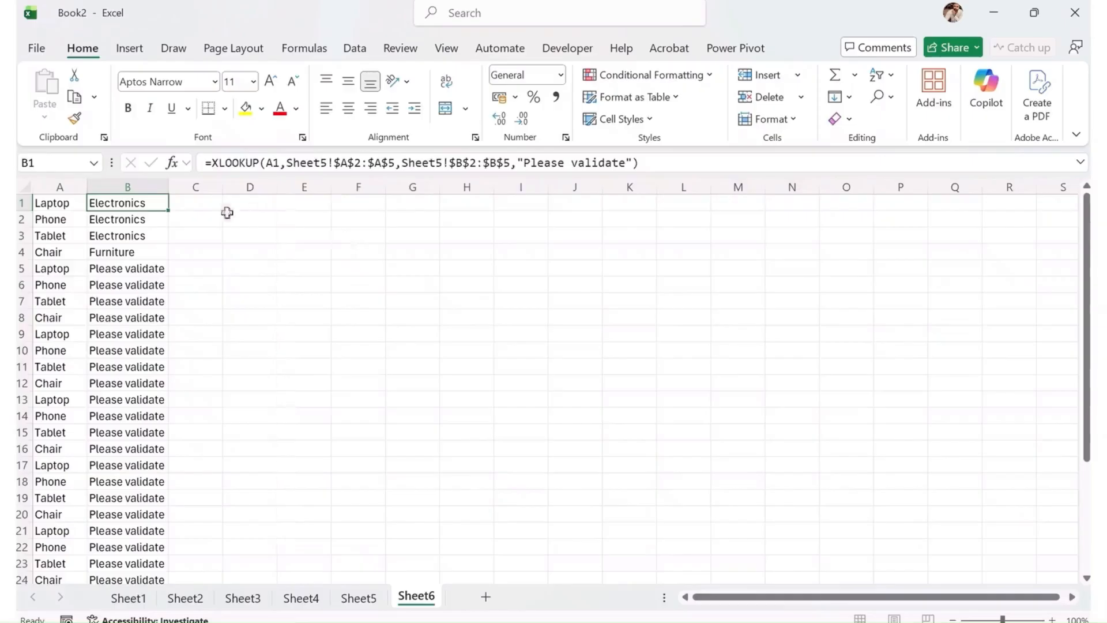
Step: Refill the corrected formula from B1 down to B30 and check the categories through the last row
{"action": "double_click", "coordinate": [283, 352]}
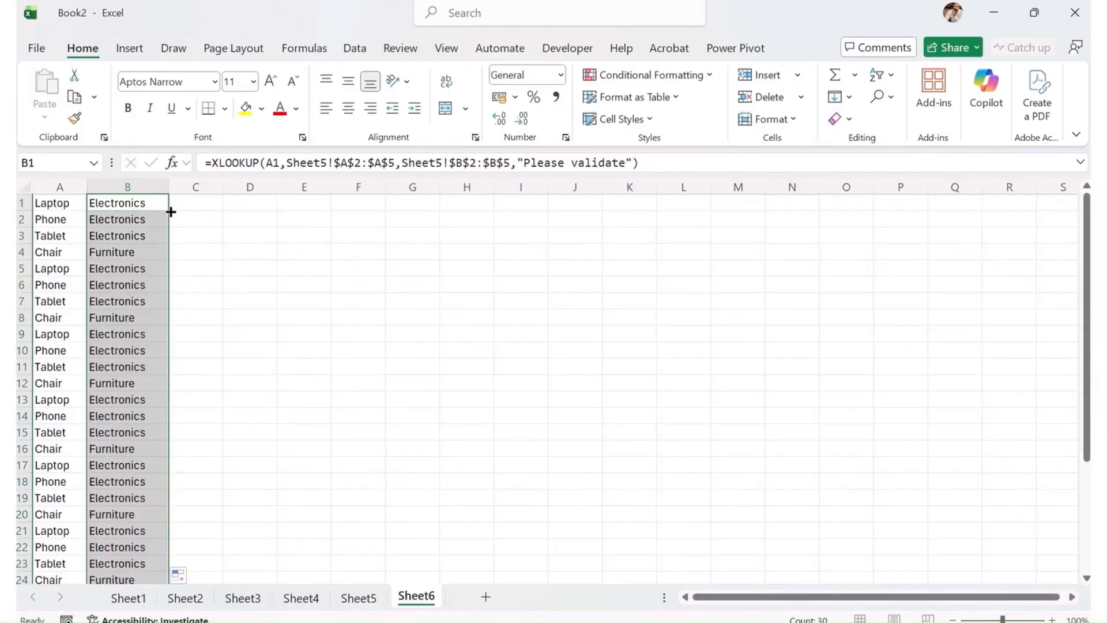
{"action": "scroll", "coordinate": [151, 430], "scroll_direction": "down", "scroll_amount": 3}
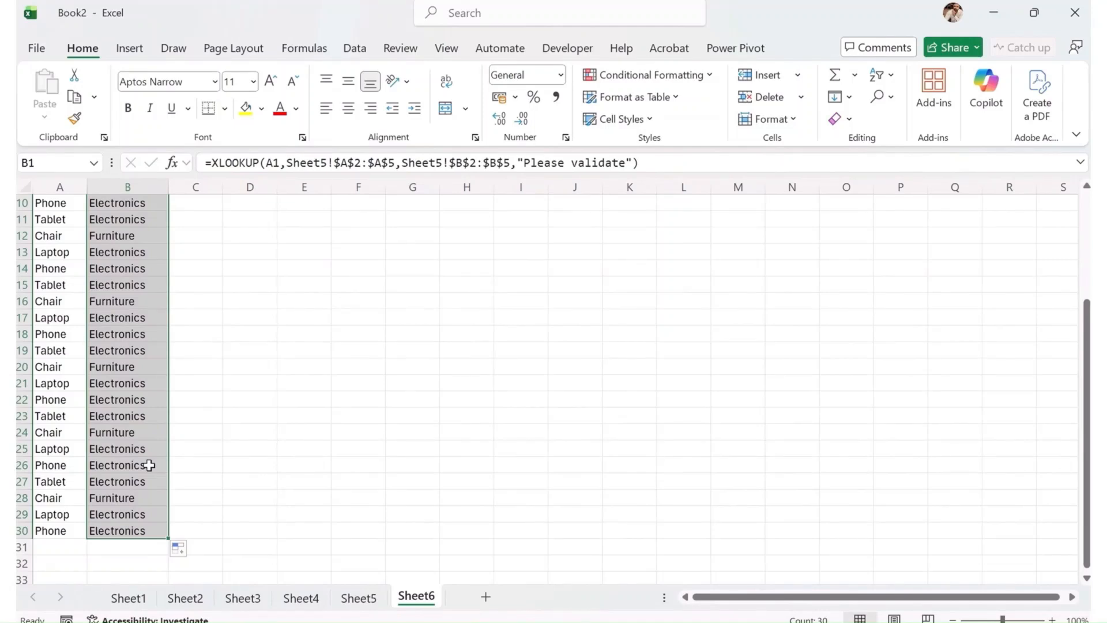
{"action": "scroll", "coordinate": [149, 465], "scroll_direction": "up", "scroll_amount": 3}
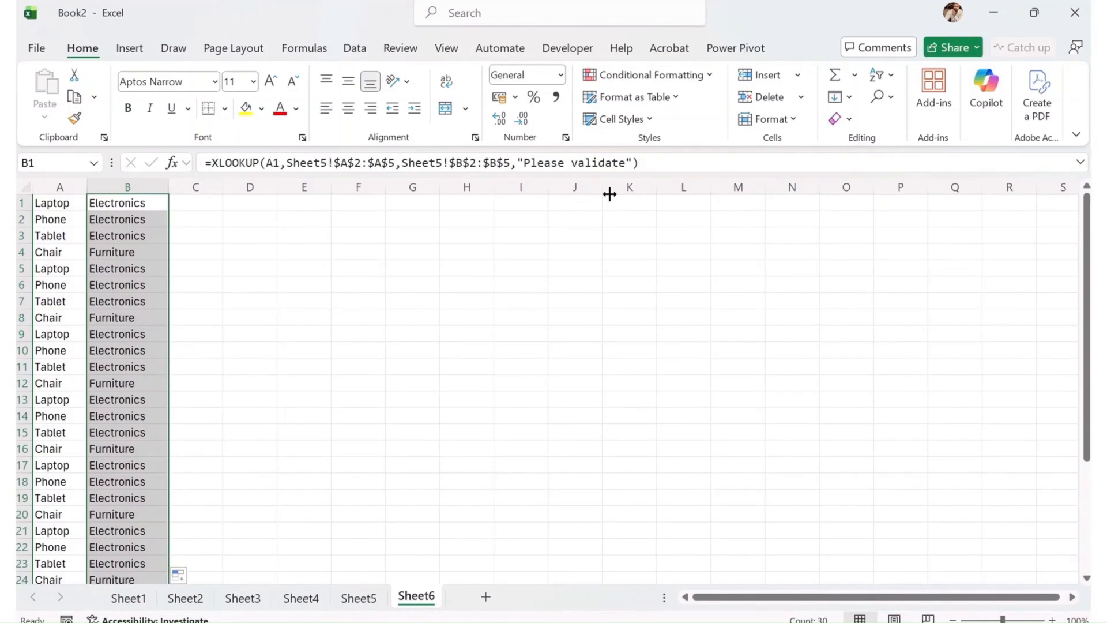
Step: Start an XLOOKUP formula in C1 of Sheet6 with A1 as the lookup value
{"action": "key", "text": "Right"}
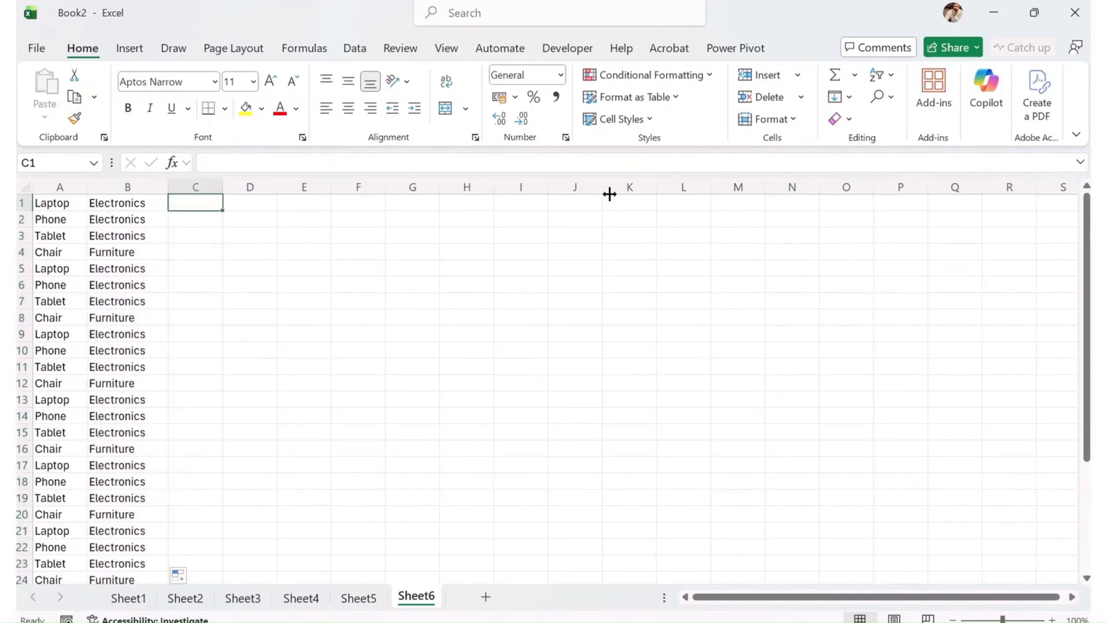
{"action": "type", "text": "="}
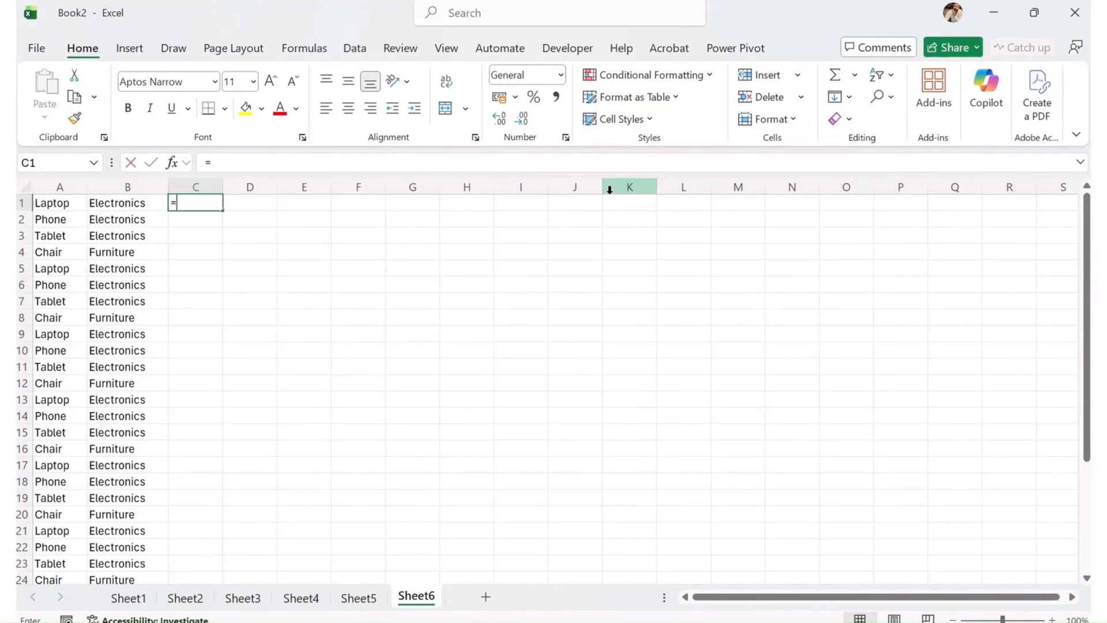
{"action": "type", "text": "xloo"}
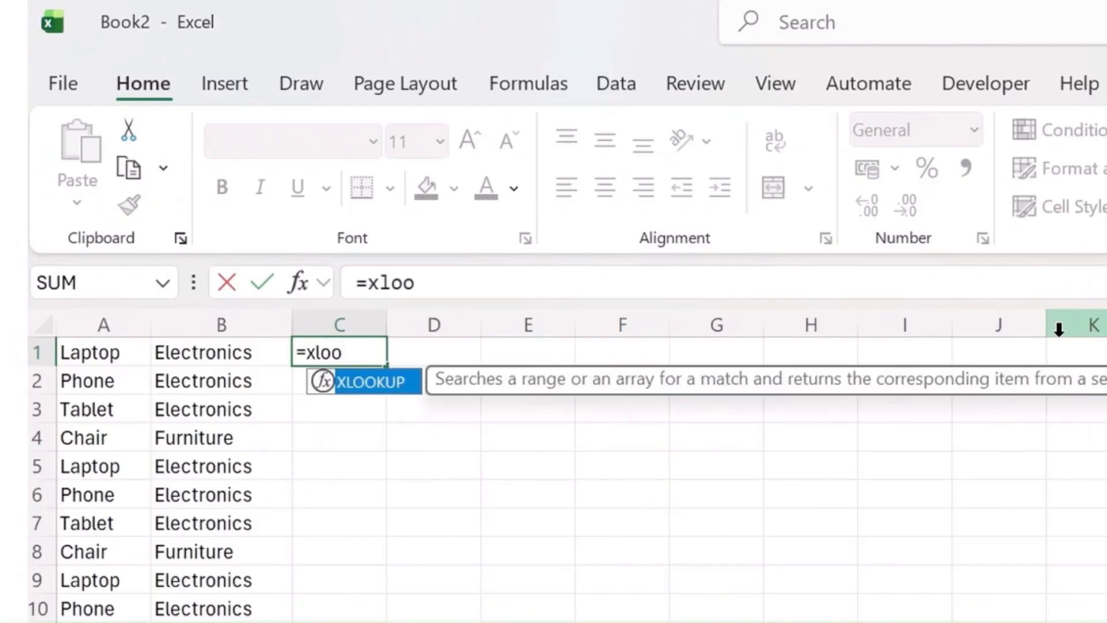
{"action": "key", "text": "Tab"}
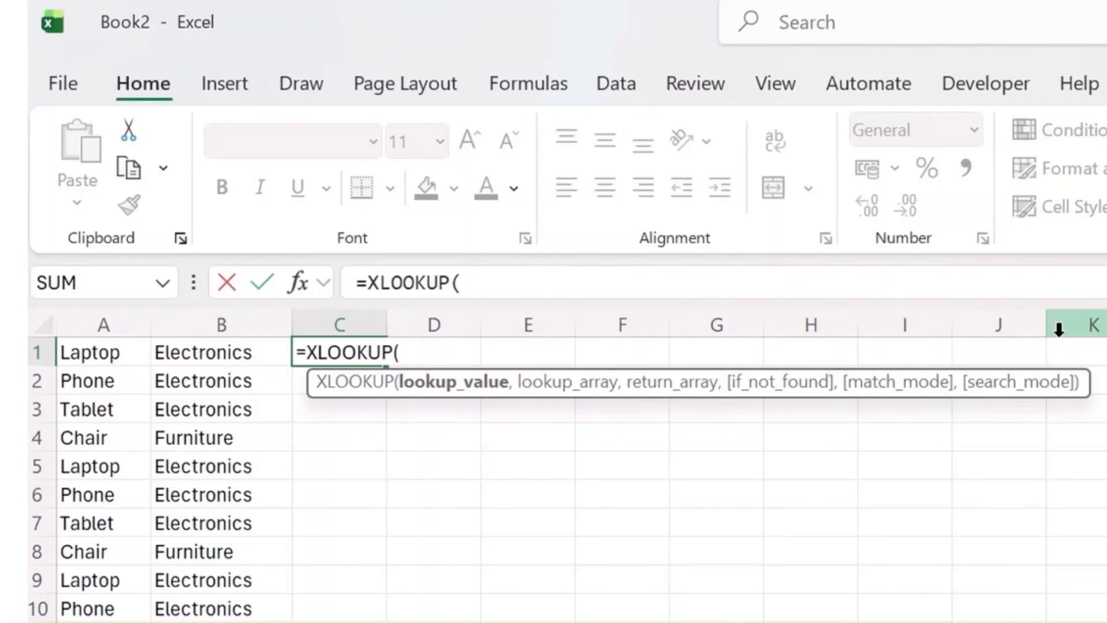
{"action": "key", "text": "Left"}
{"action": "key", "text": "Left"}
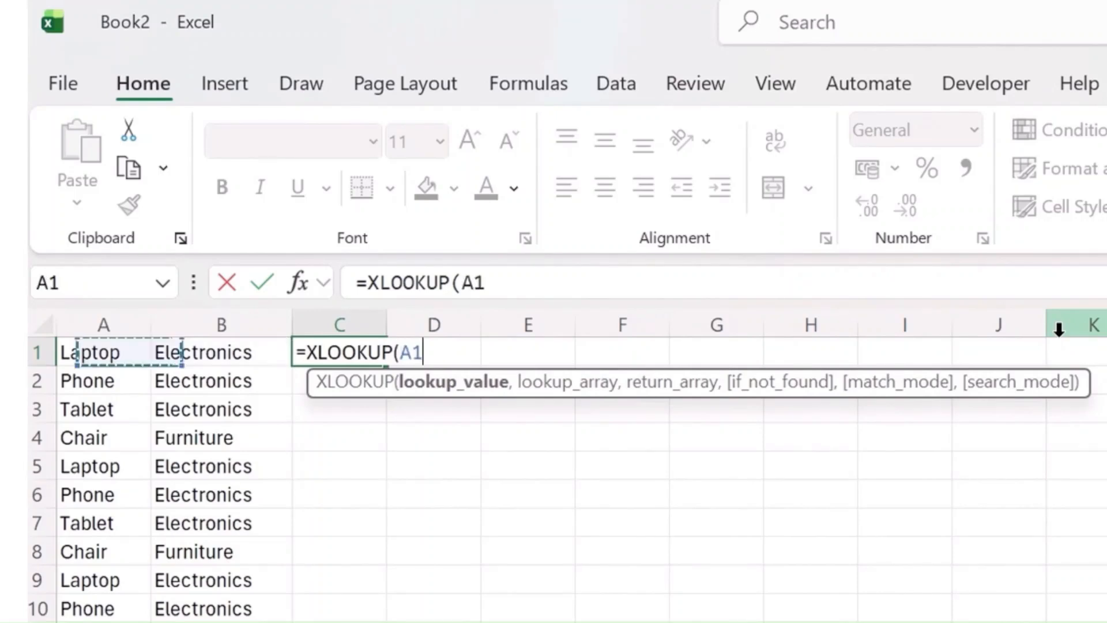
{"action": "type", "text": ","}
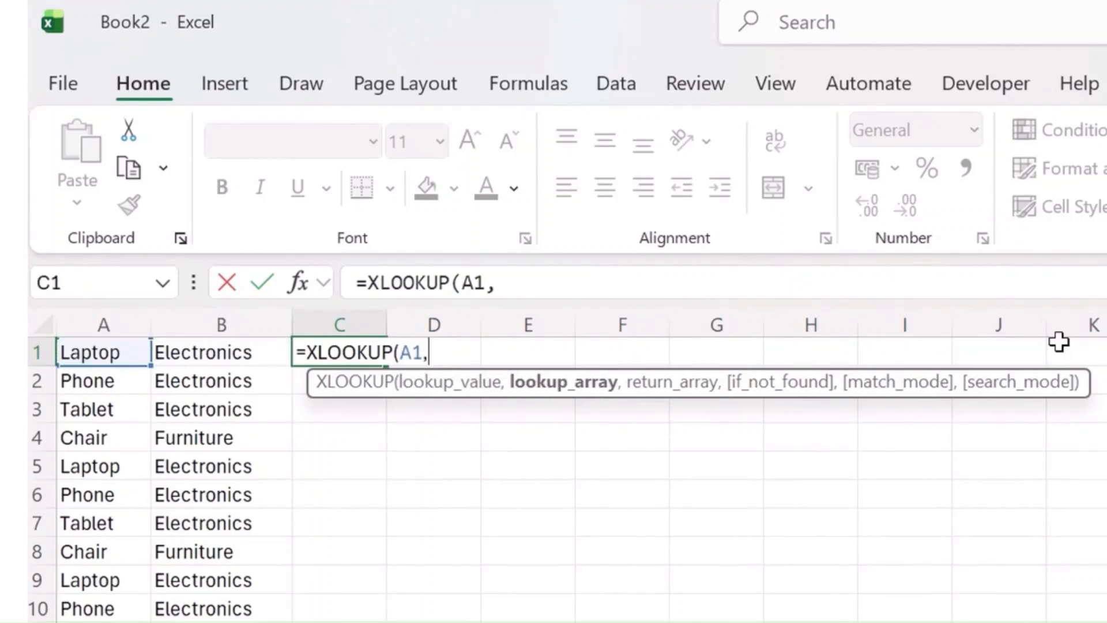
Step: Set the C1 formula's lookup array to Sheet5!A2:A5 and its return array to the prices in Sheet5!C2:C5
{"action": "key", "text": "ctrl+Page_Up"}
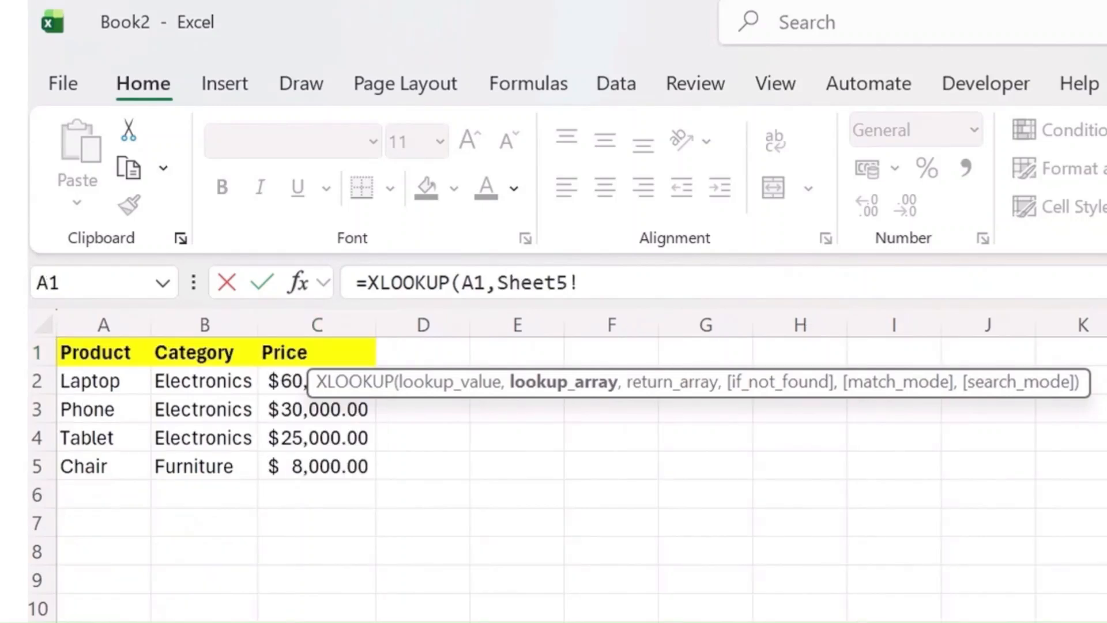
{"action": "left_click_drag", "start_coordinate": [117, 388], "coordinate": [118, 466]}
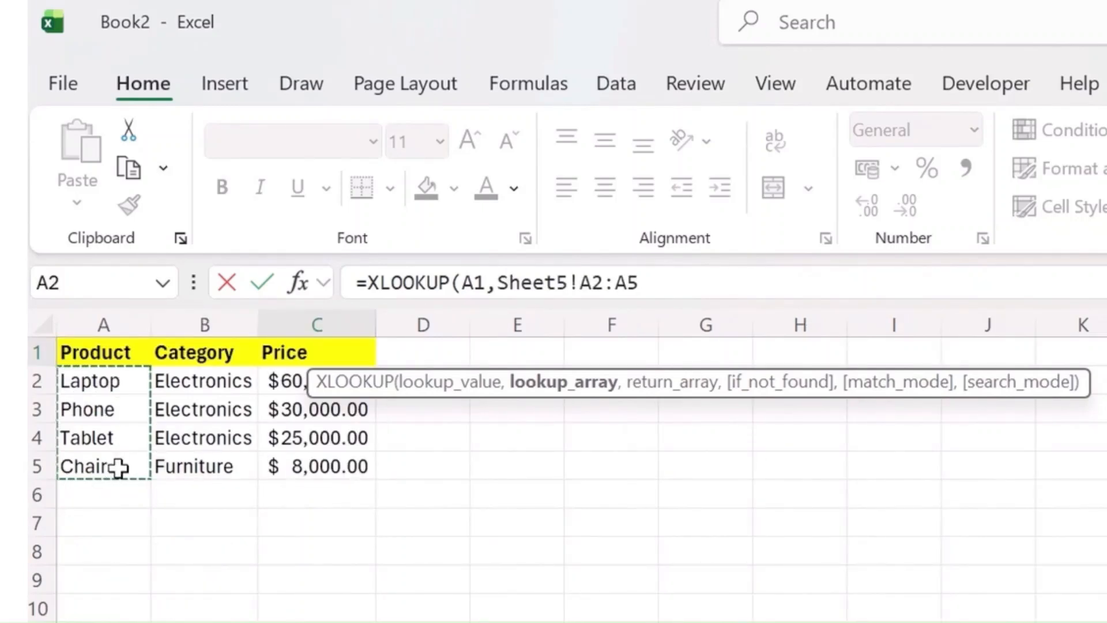
{"action": "type", "text": ","}
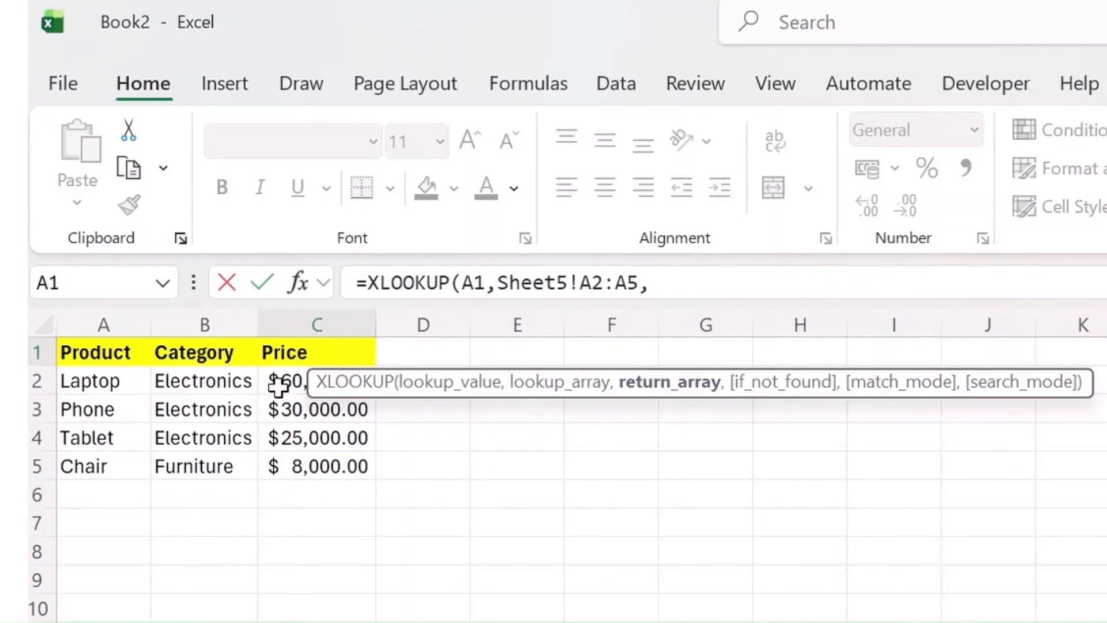
{"action": "left_click_drag", "start_coordinate": [279, 385], "coordinate": [283, 438]}
{"action": "left_click_drag", "start_coordinate": [284, 461], "coordinate": [284, 461]}
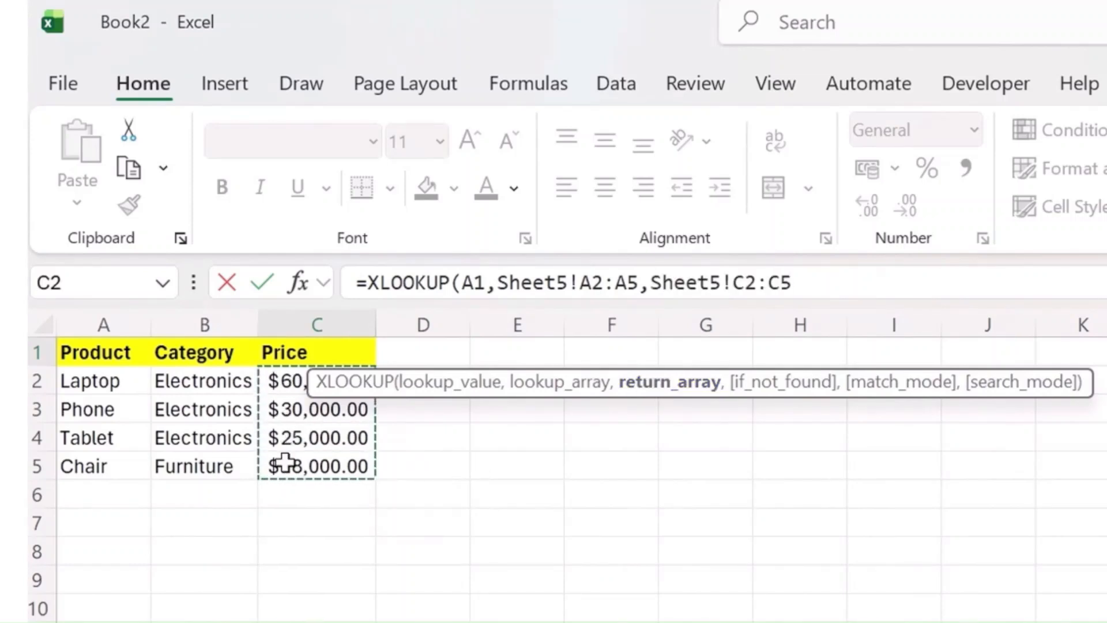
Step: Add "Please validate" as the if-not-found text and enter the completed XLOOKUP formula in C1
{"action": "type", "text": ","}
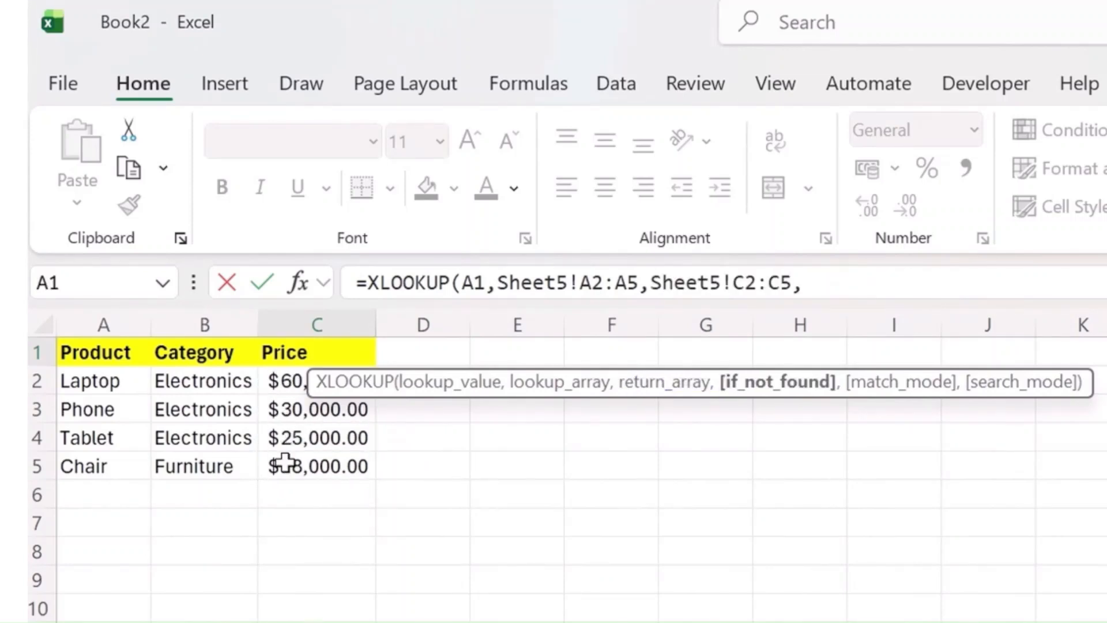
{"action": "type", "text": "\"Please validate"}
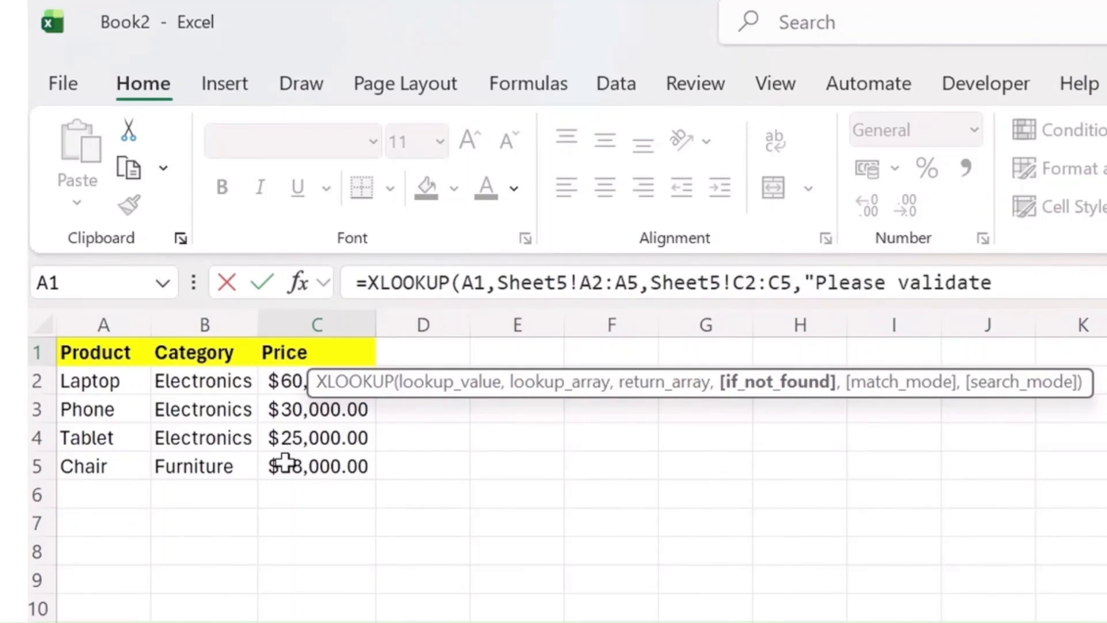
{"action": "type", "text": "\")"}
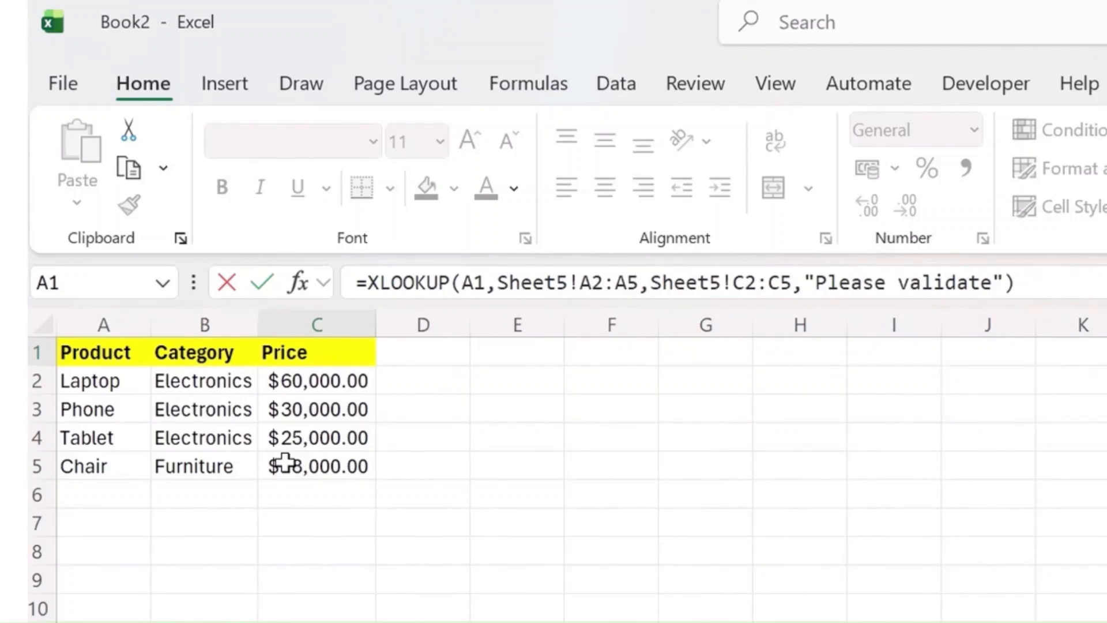
{"action": "key", "text": "Return"}
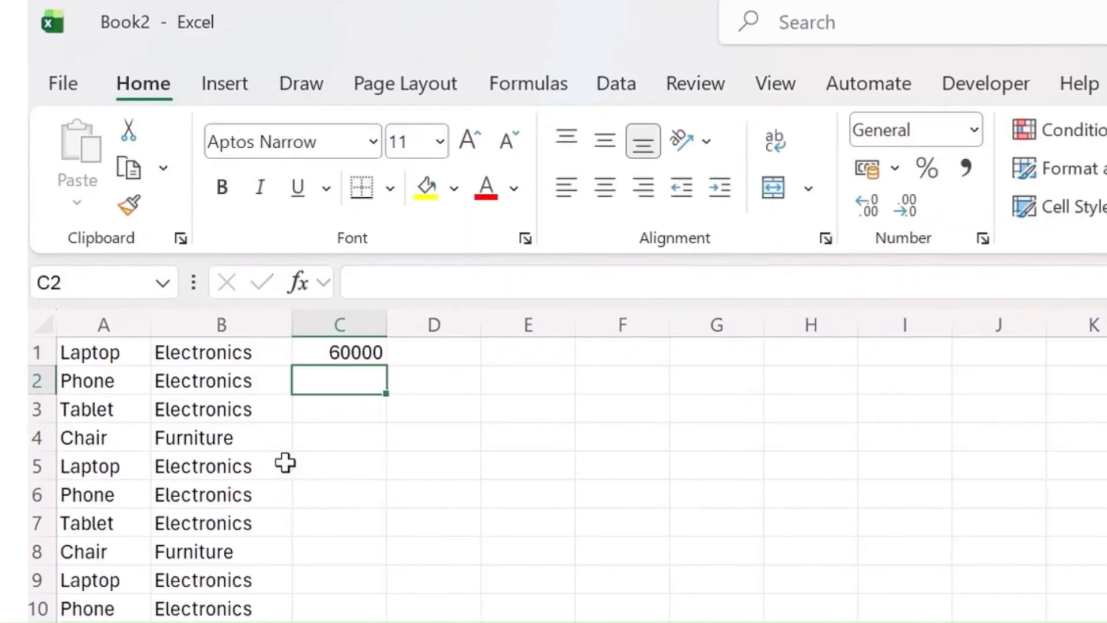
Step: Fill the price XLOOKUP formula from C1 down column C alongside the product list
{"action": "left_click", "coordinate": [353, 350]}
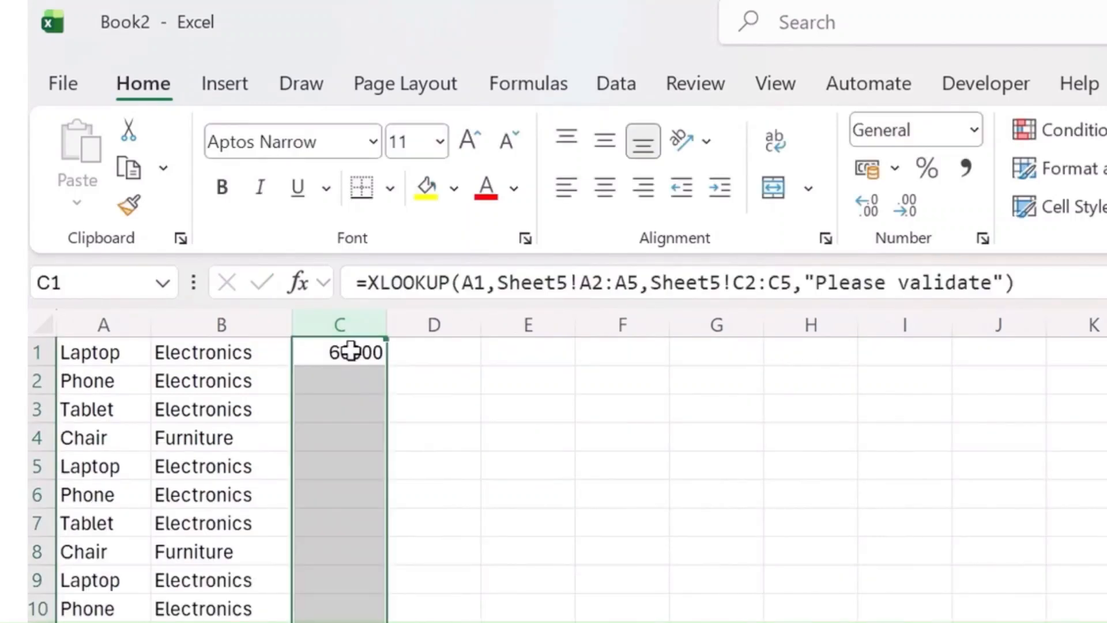
{"action": "double_click", "coordinate": [386, 366]}
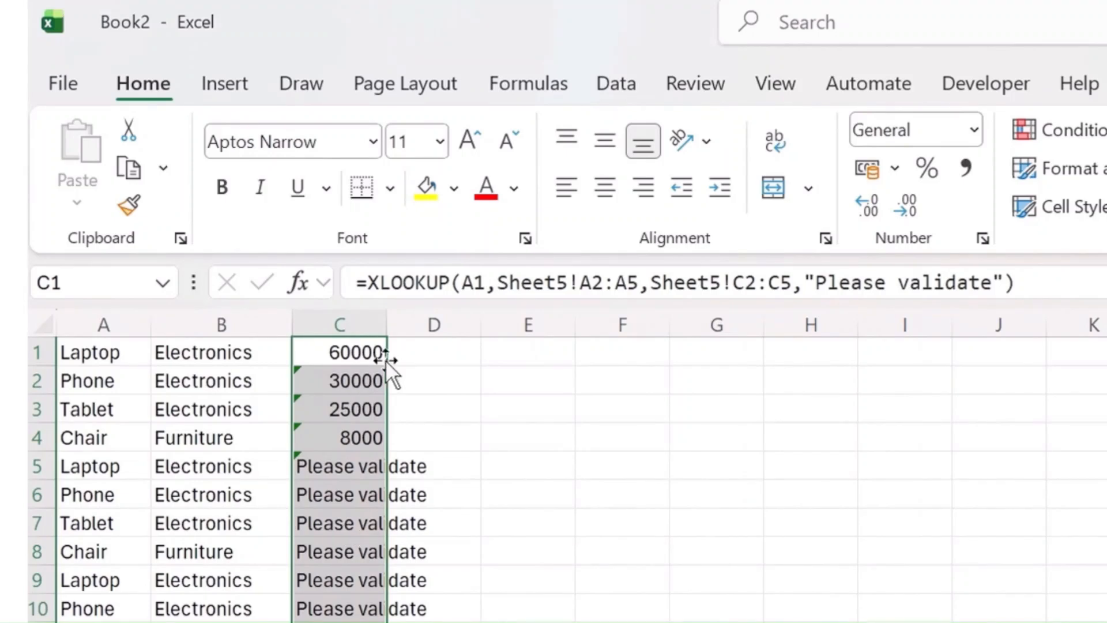
Step: In the C1 price formula, make the XLOOKUP lookup array absolute as Sheet5!$A$2:$A$5
{"action": "left_click", "coordinate": [359, 349]}
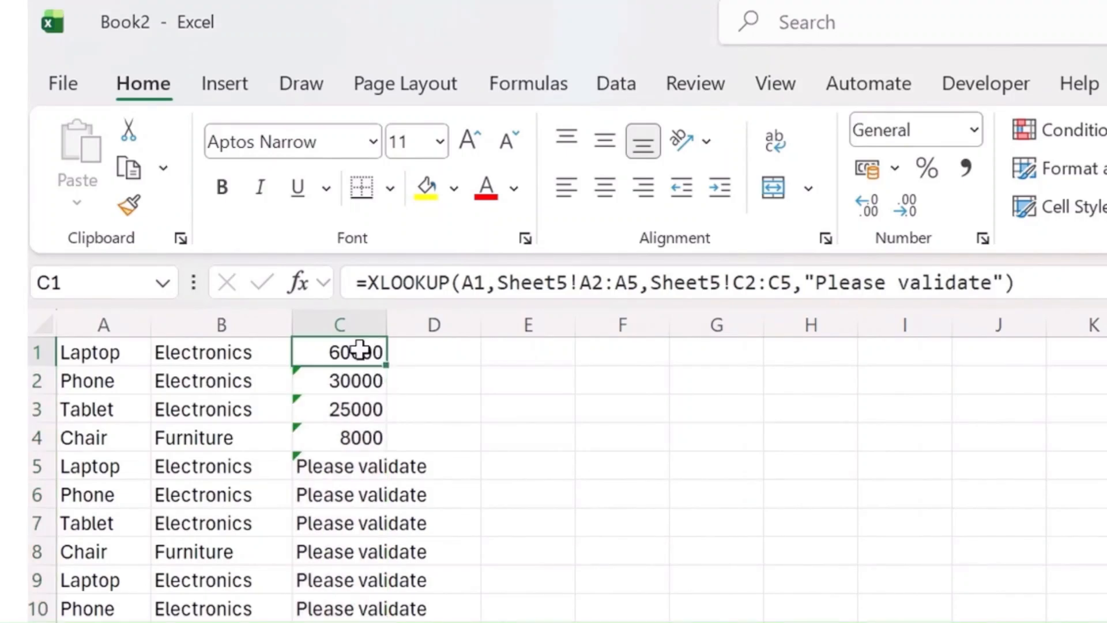
{"action": "double_click", "coordinate": [584, 282]}
{"action": "double_click", "coordinate": [616, 277]}
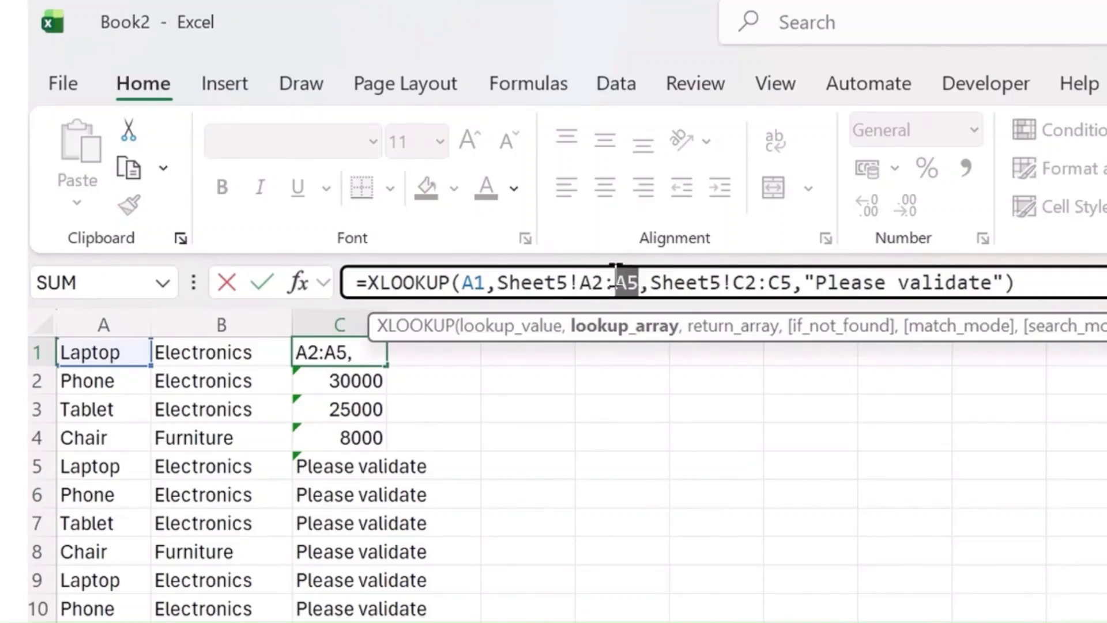
{"action": "left_click_drag", "start_coordinate": [616, 277], "coordinate": [580, 278]}
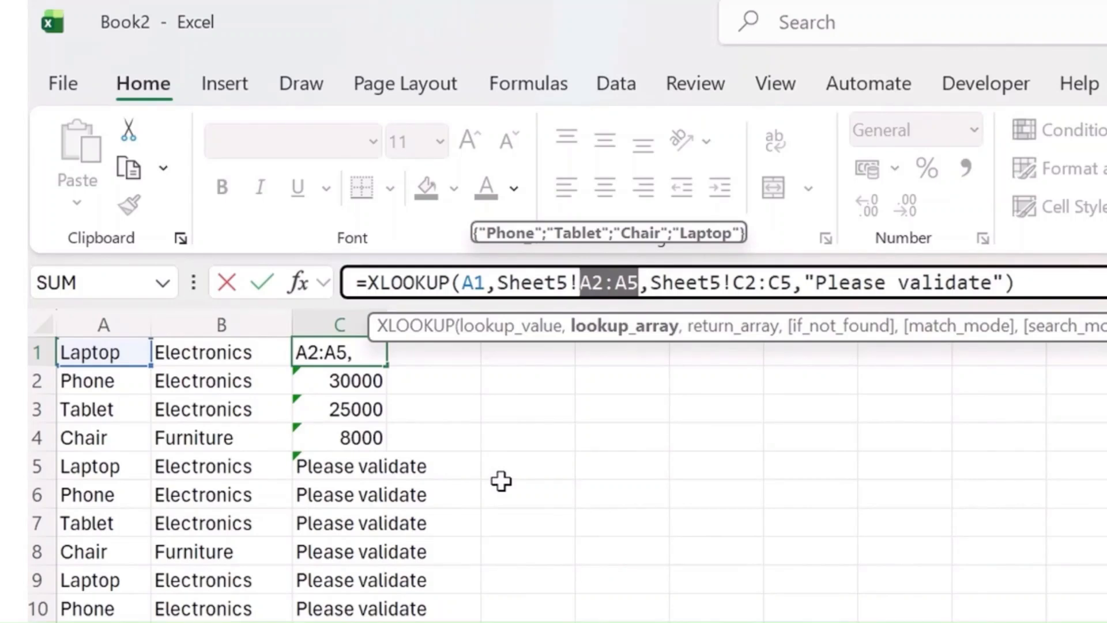
{"action": "key", "text": "F4"}
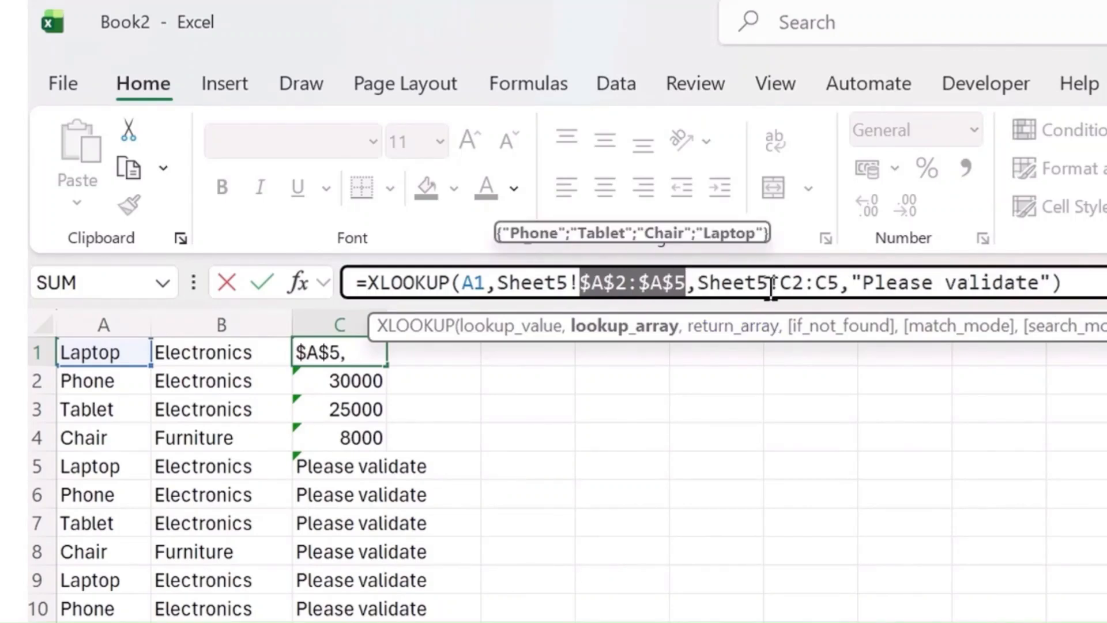
Step: Make the C1 formula's return array absolute as Sheet5!$C$2:$C$5 and enter the corrected formula
{"action": "left_click_drag", "start_coordinate": [780, 280], "coordinate": [839, 276]}
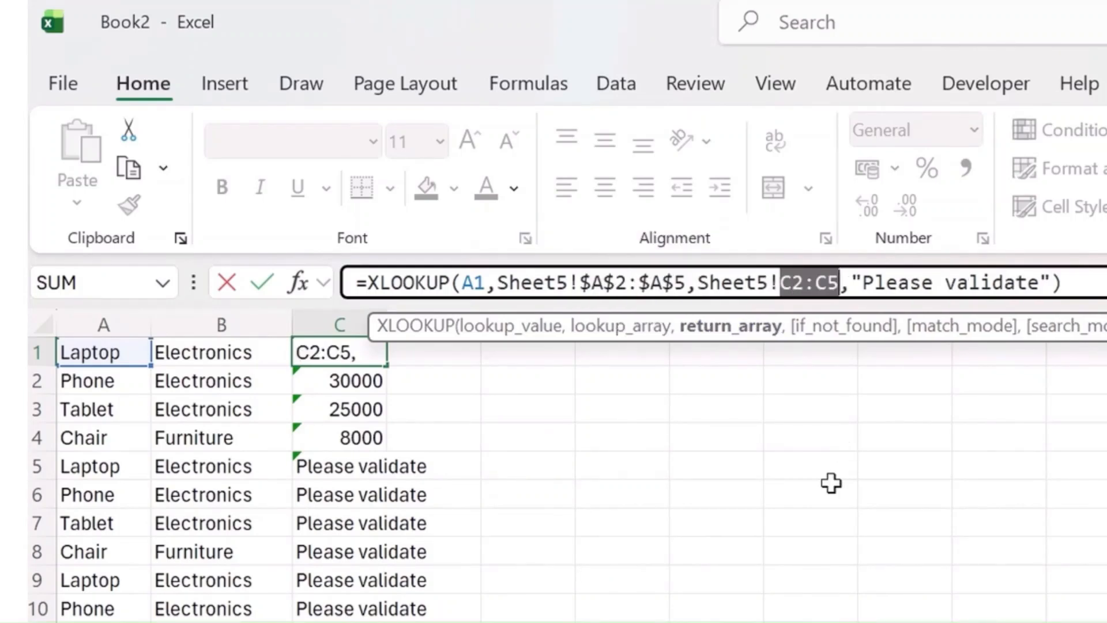
{"action": "key", "text": "F4"}
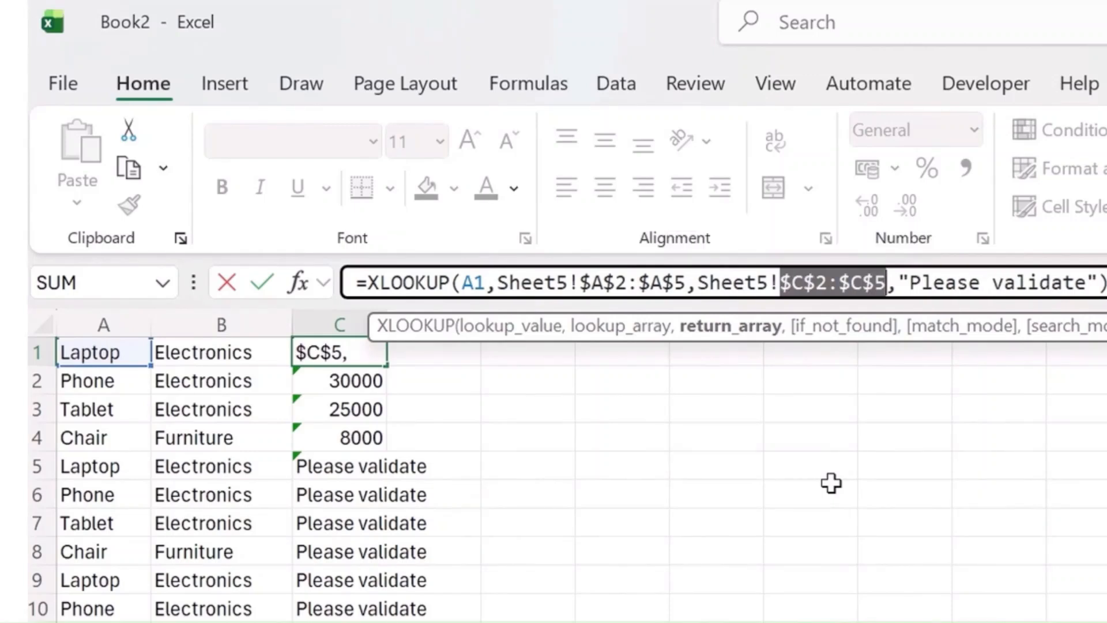
{"action": "left_click", "coordinate": [1087, 288]}
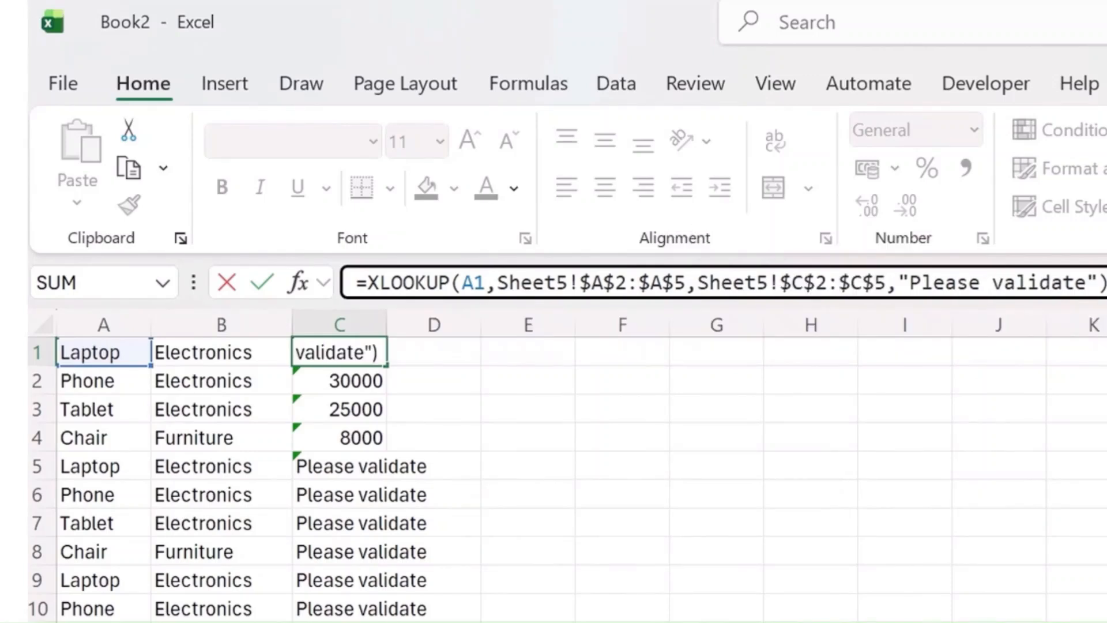
{"action": "key", "text": "Return"}
{"action": "key", "text": "Up"}
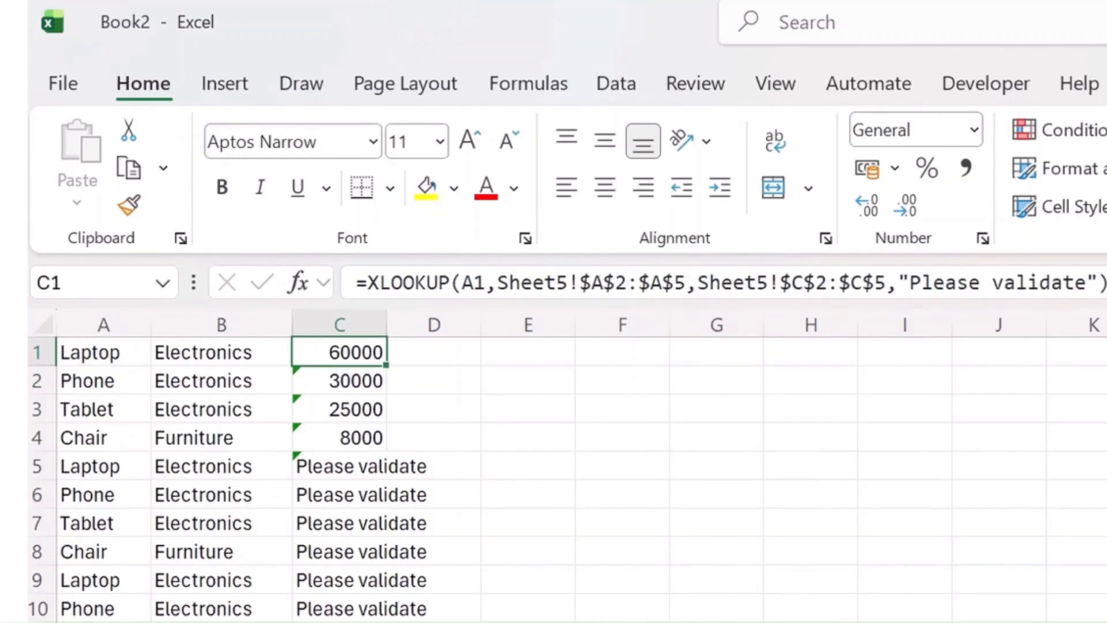
Step: Fill the corrected C1 formula down column C and format the prices with the English (United States) dollar accounting format
{"action": "double_click", "coordinate": [387, 362]}
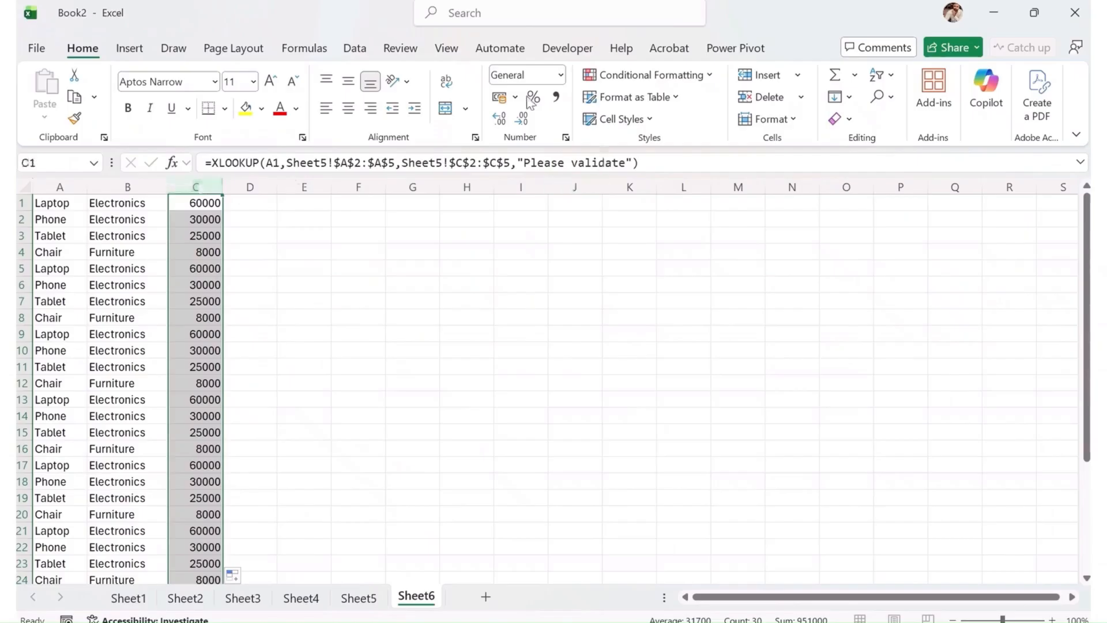
{"action": "left_click", "coordinate": [514, 97]}
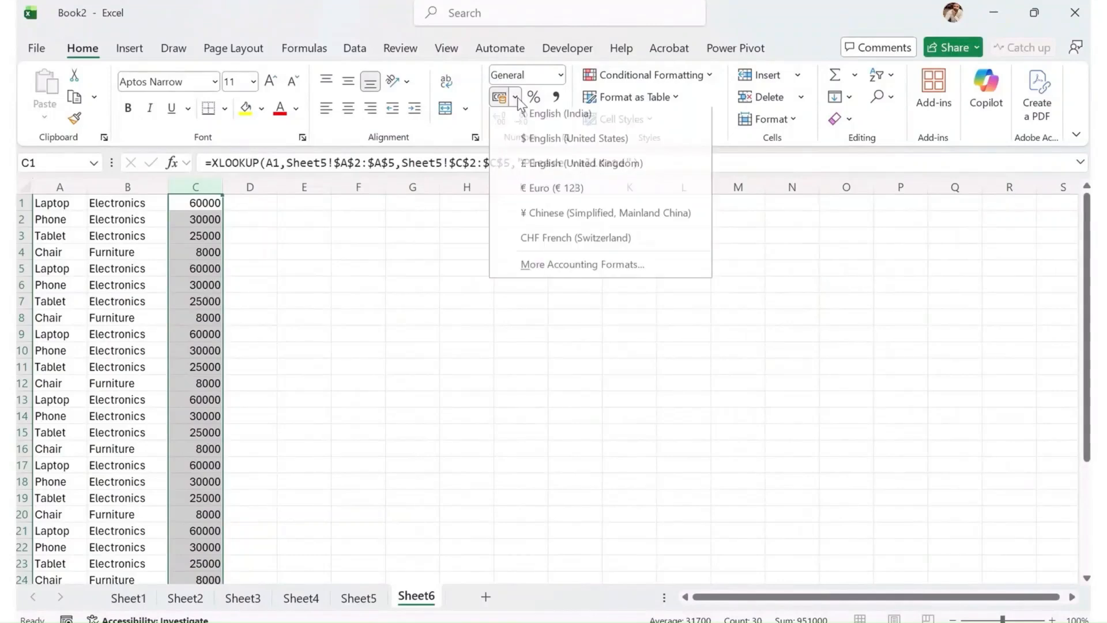
{"action": "left_click", "coordinate": [558, 146]}
{"action": "scroll", "coordinate": [225, 346], "scroll_direction": "down", "scroll_amount": 3}
{"action": "left_click", "coordinate": [301, 401]}
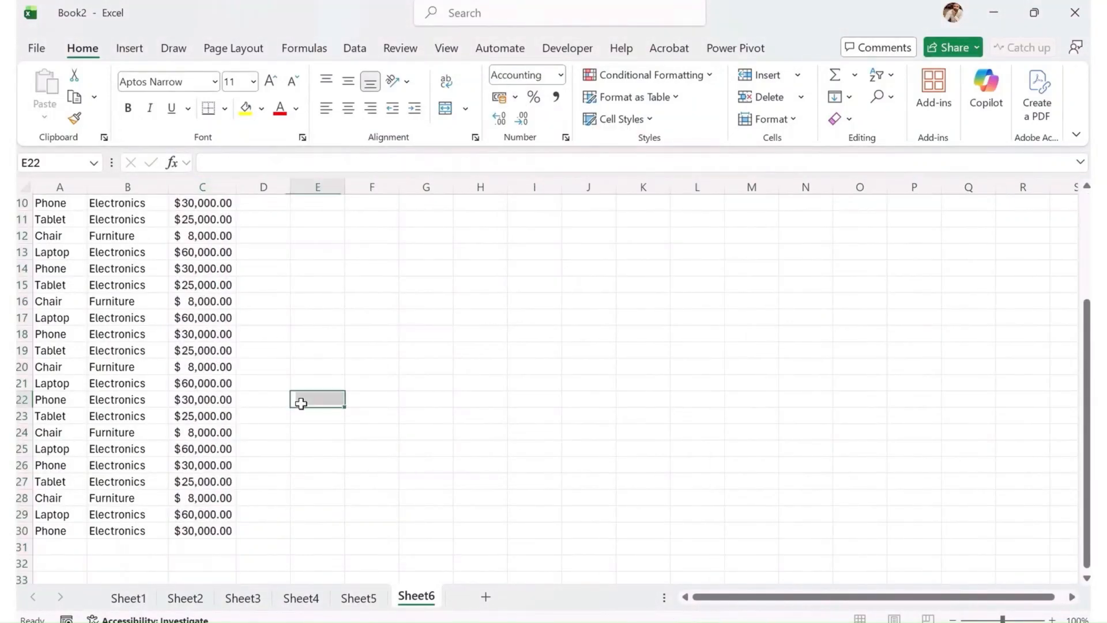
{"action": "scroll", "coordinate": [223, 482], "scroll_direction": "down", "scroll_amount": 1}
{"action": "scroll", "coordinate": [223, 482], "scroll_direction": "up", "scroll_amount": 4}
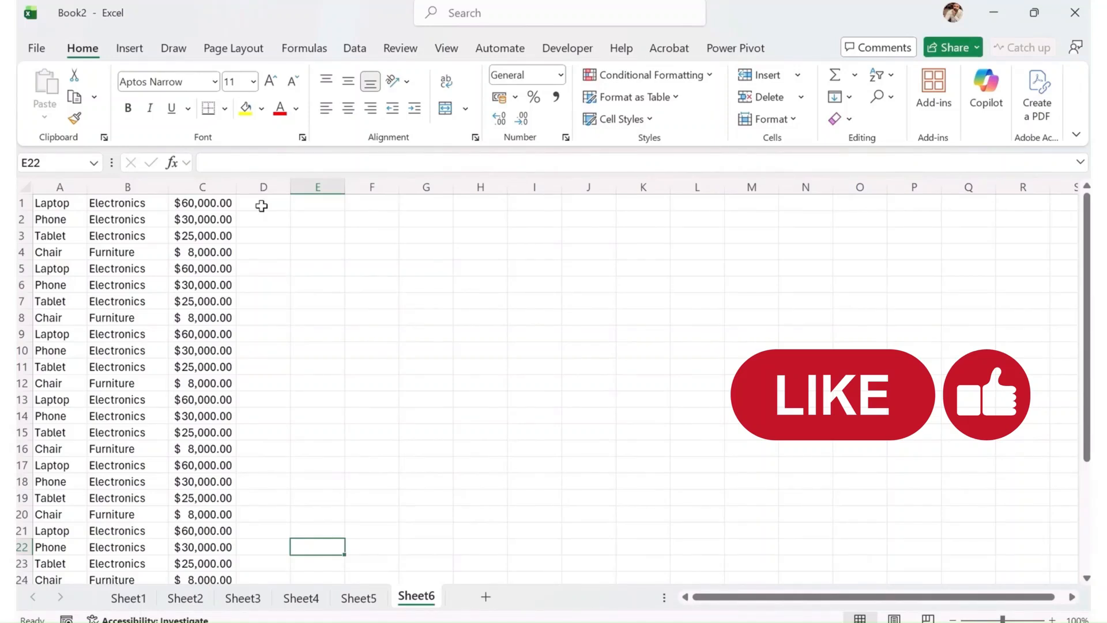
Step: Insert a blank column between the product and category columns on Sheet6
{"action": "left_click", "coordinate": [366, 579]}
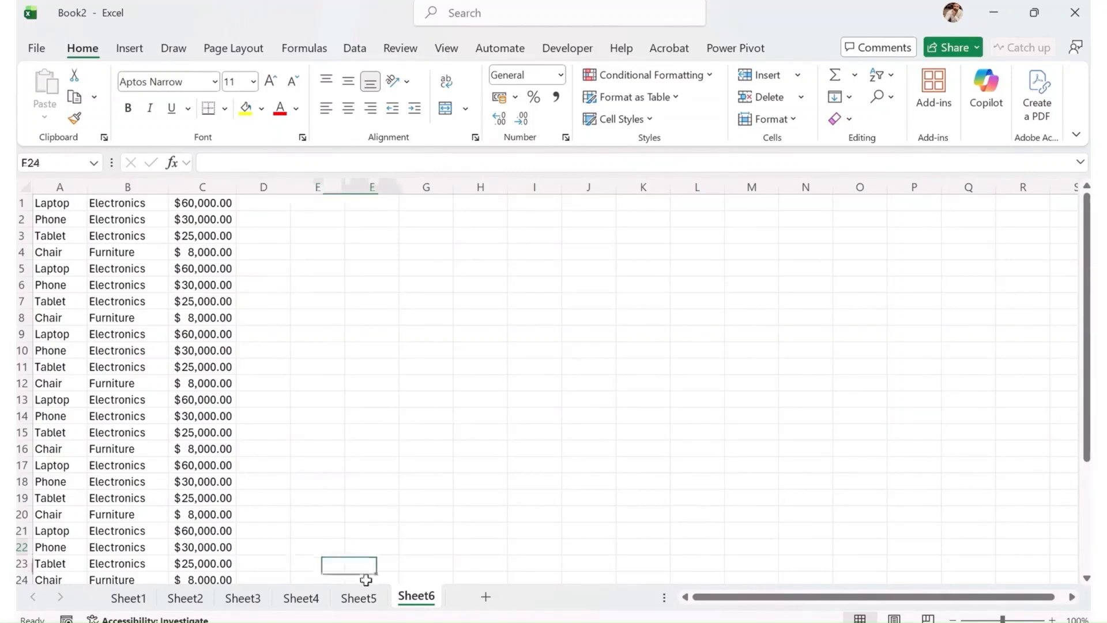
{"action": "left_click", "coordinate": [361, 599]}
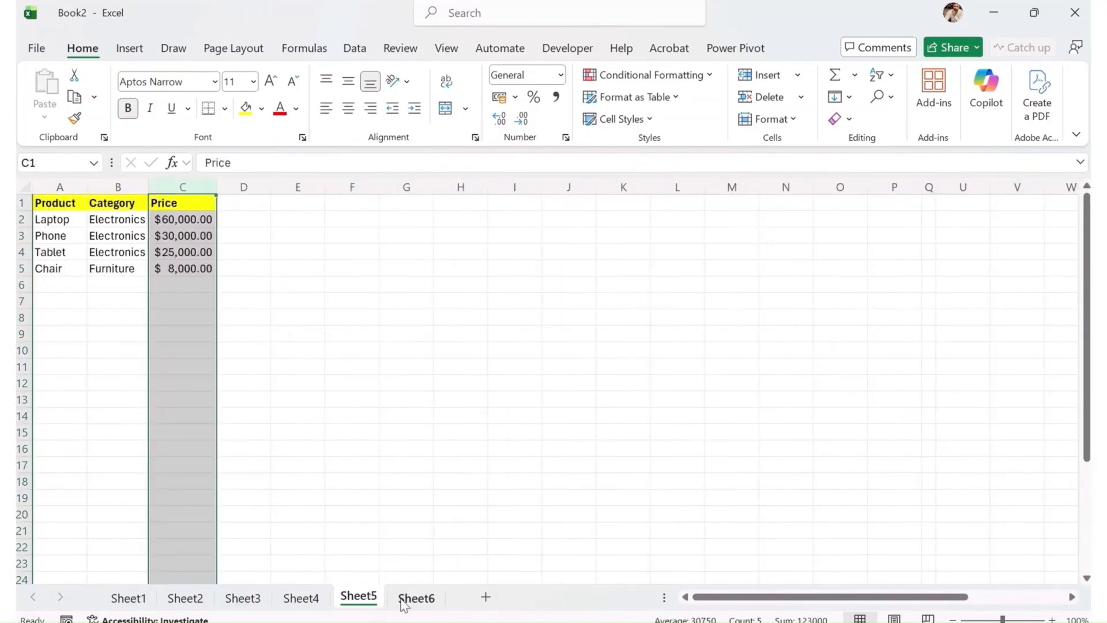
{"action": "left_click", "coordinate": [415, 597]}
{"action": "left_click", "coordinate": [57, 203]}
{"action": "right_click", "coordinate": [110, 187]}
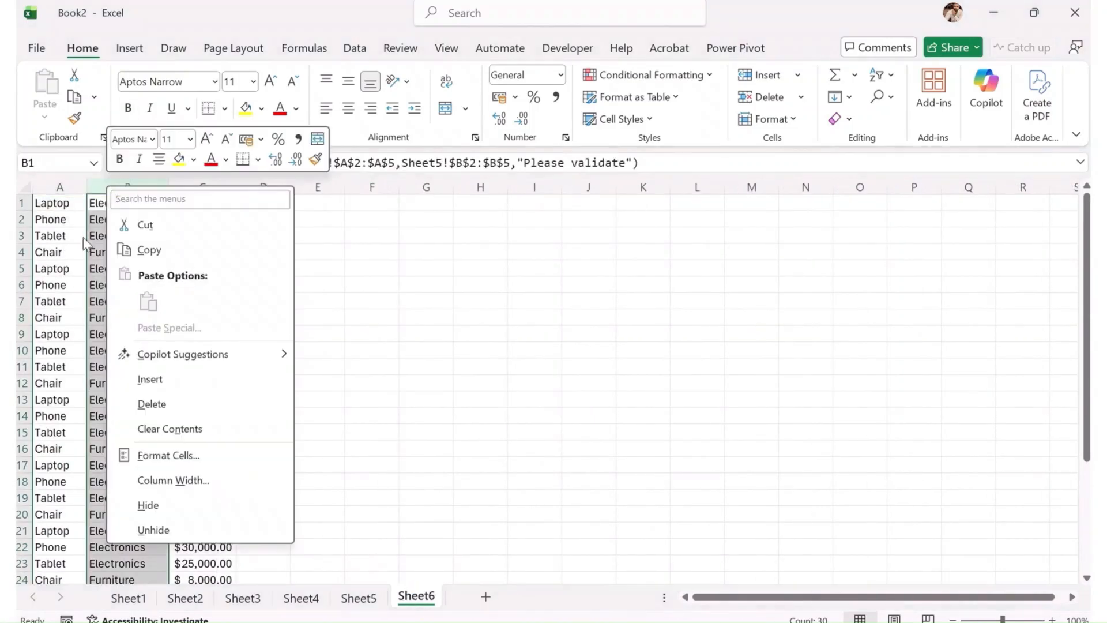
{"action": "left_click", "coordinate": [132, 378]}
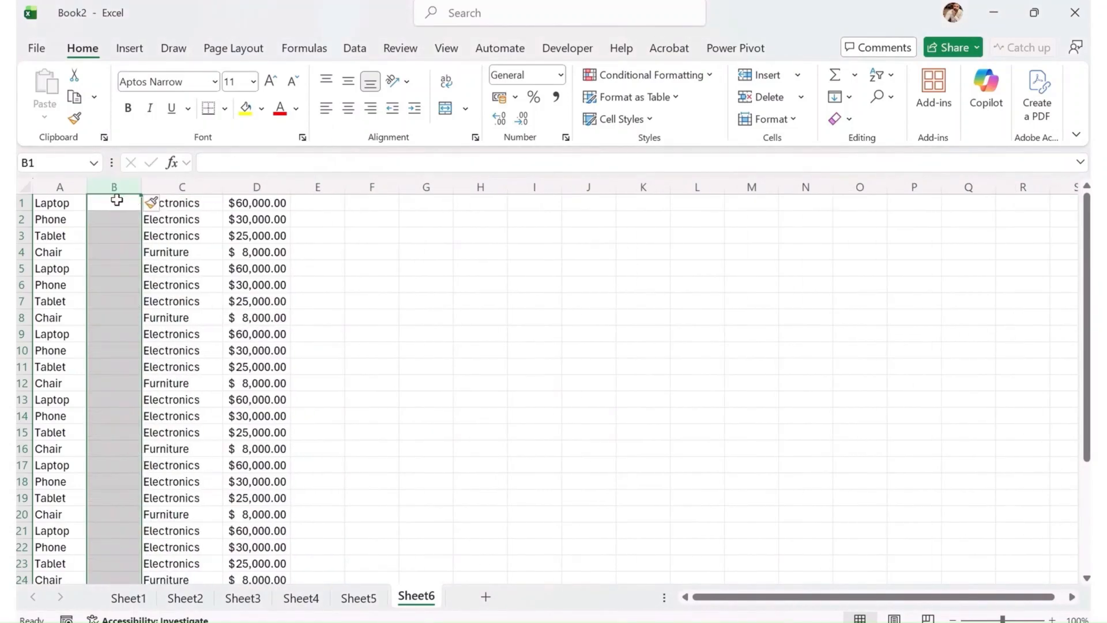
Step: Enter the quantities 1, 6 and 4 in cells B1 to B3 for the first three products
{"action": "left_click", "coordinate": [117, 200]}
{"action": "type", "text": "1"}
{"action": "key", "text": "Return"}
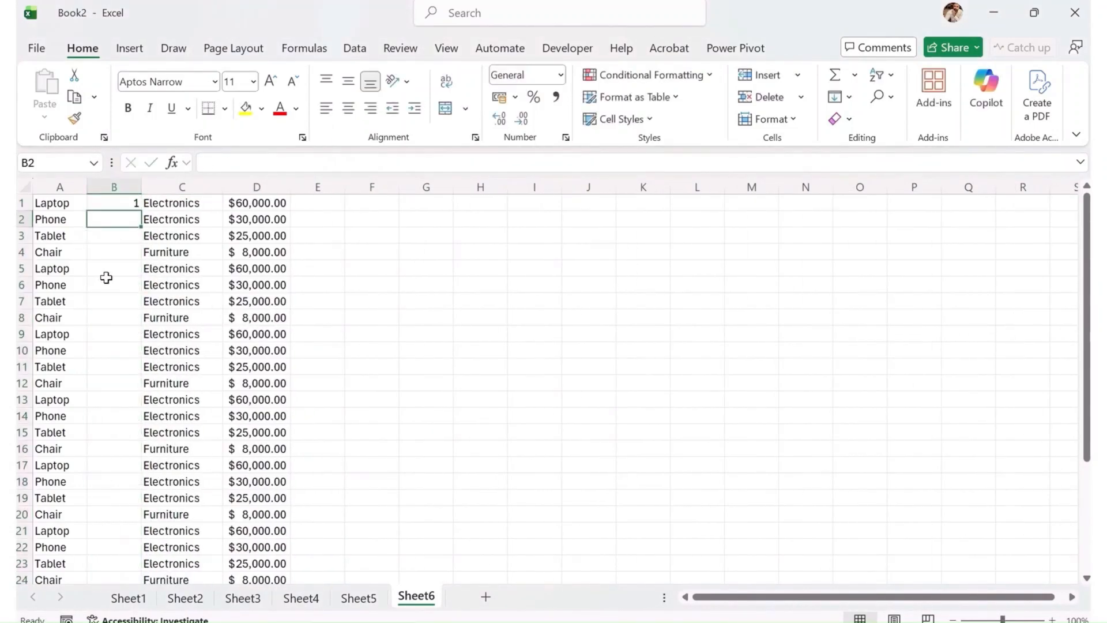
{"action": "type", "text": "6"}
{"action": "key", "text": "Return"}
{"action": "type", "text": "4"}
{"action": "key", "text": "Return"}
Step: Enter the formula =B1*D1 in E1 to multiply the laptop's quantity by its price
{"action": "key", "text": "Right"}
{"action": "key", "text": "Up"}
{"action": "key", "text": "Right"}
{"action": "key", "text": "Right"}
{"action": "key", "text": "Up"}
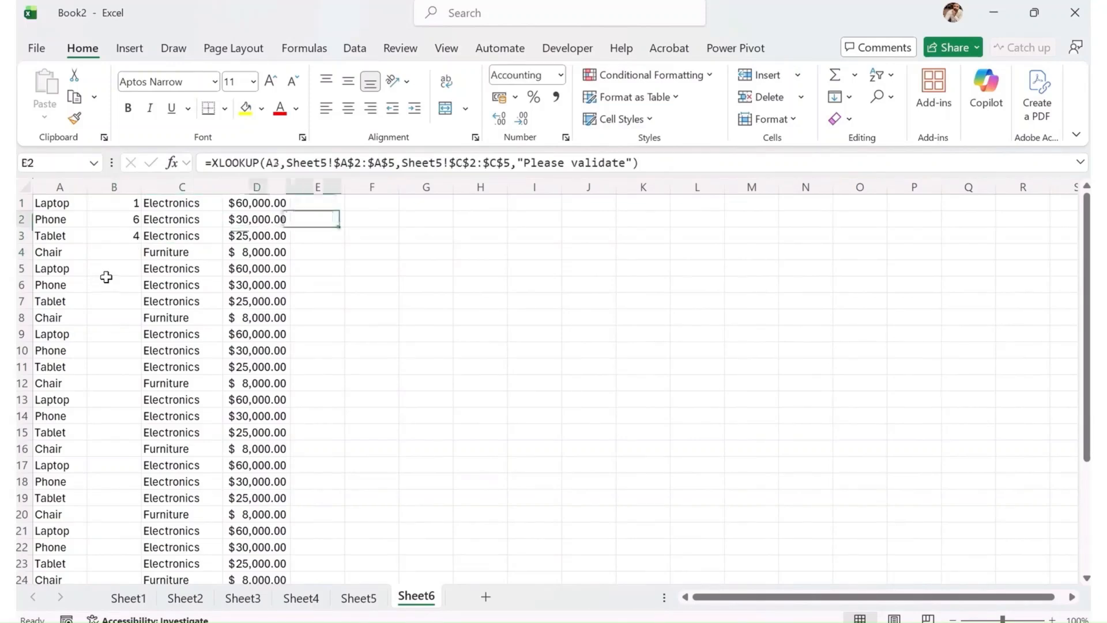
{"action": "key", "text": "Up"}
{"action": "type", "text": "="}
{"action": "key", "text": "Left"}
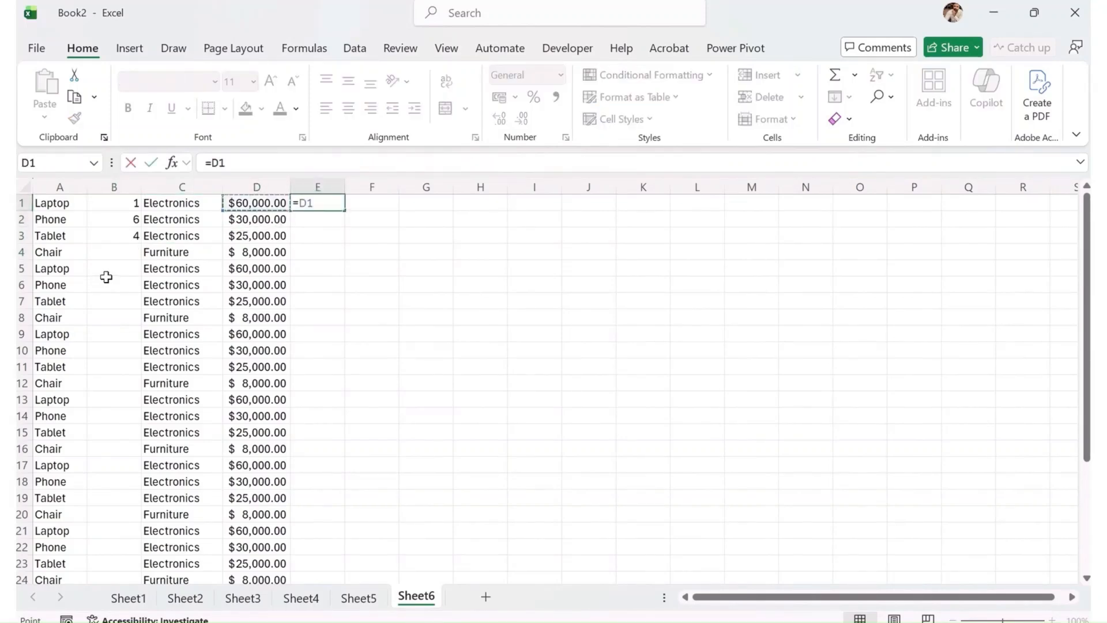
{"action": "key", "text": "Left"}
{"action": "key", "text": "Left"}
{"action": "type", "text": "*"}
{"action": "key", "text": "Left"}
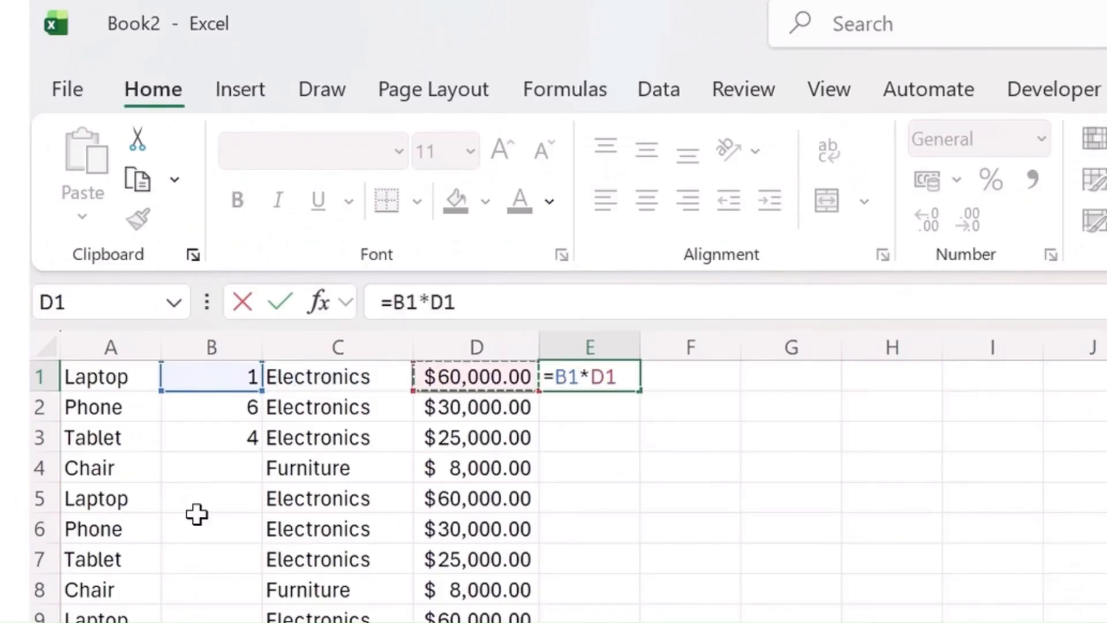
{"action": "key", "text": "Return"}
Step: Fill the E1 formula down to E3 and autofit the width of column E
{"action": "key", "text": "Up"}
{"action": "key", "text": "shift+Down"}
{"action": "key", "text": "shift+Down"}
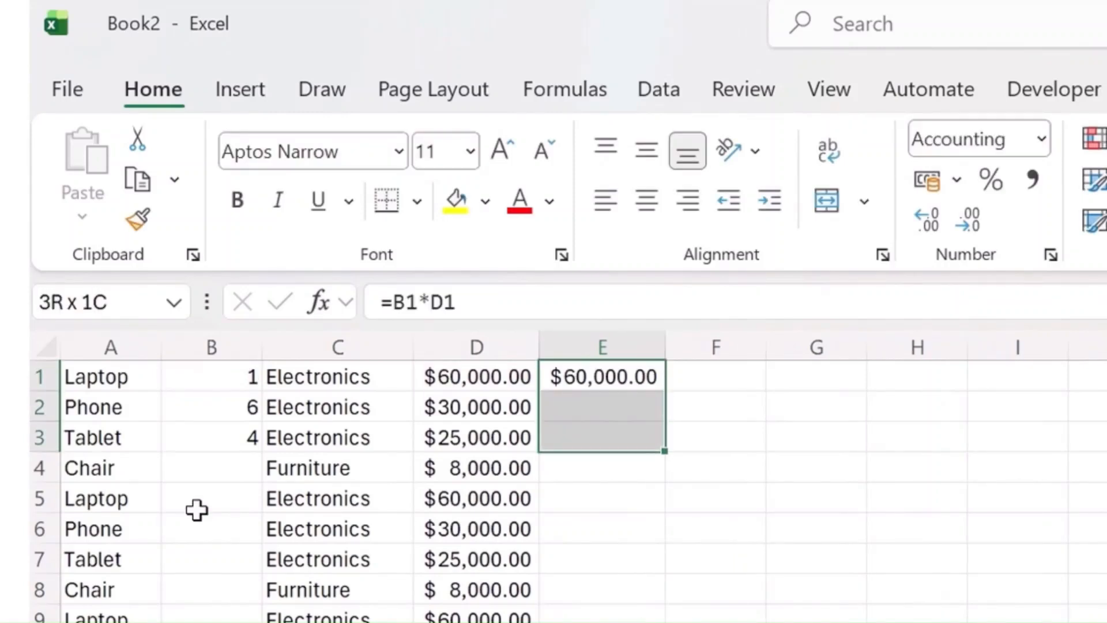
{"action": "key", "text": "ctrl+d"}
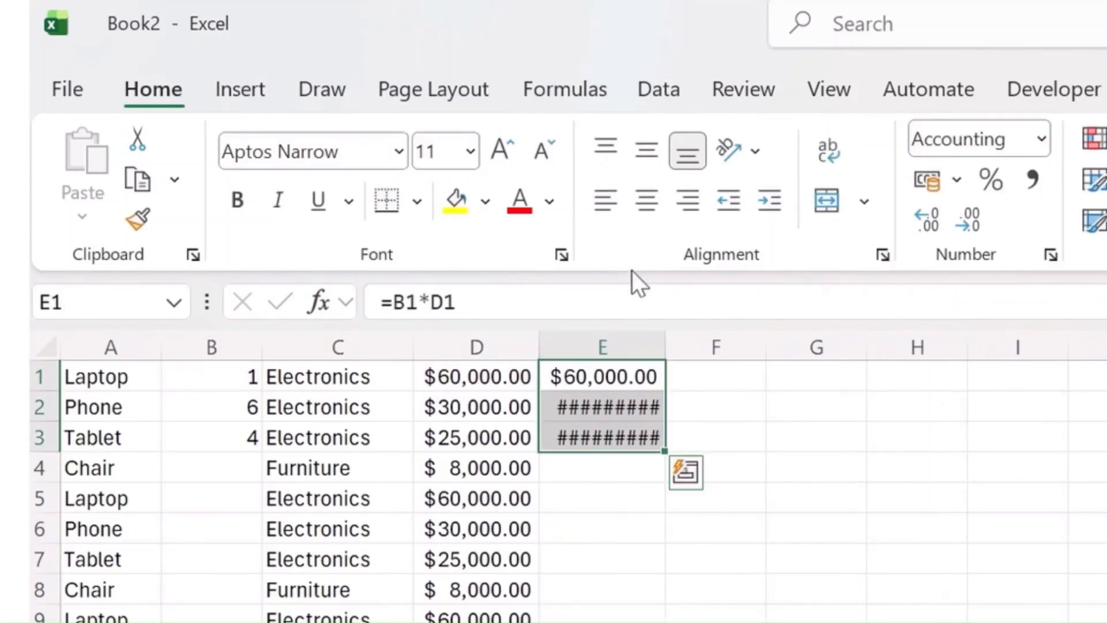
{"action": "double_click", "coordinate": [666, 346]}
{"action": "left_click", "coordinate": [663, 368]}
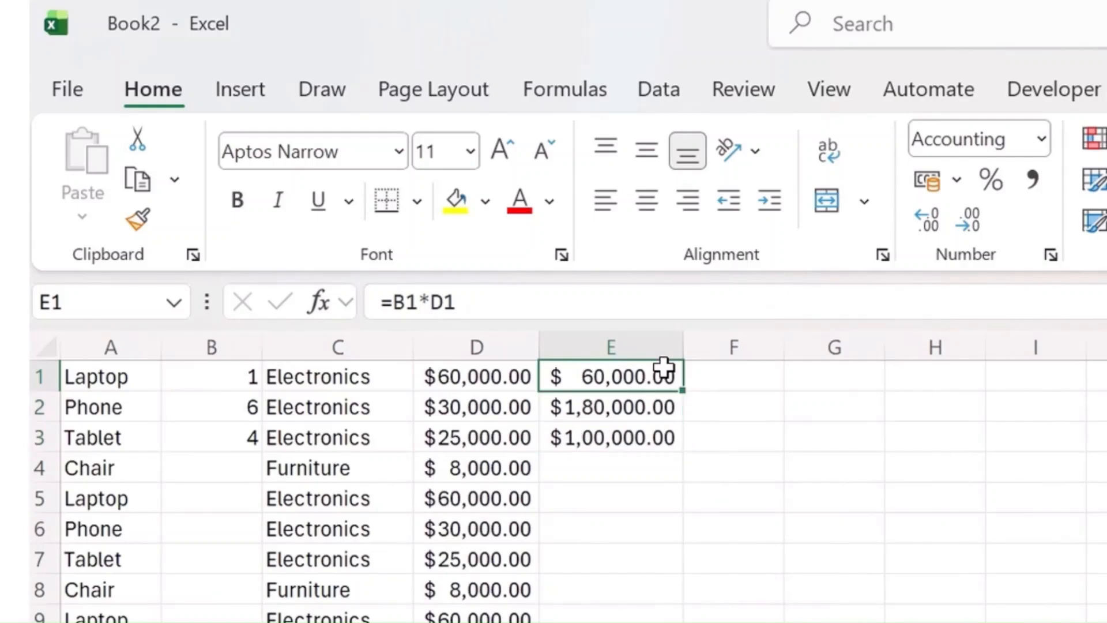